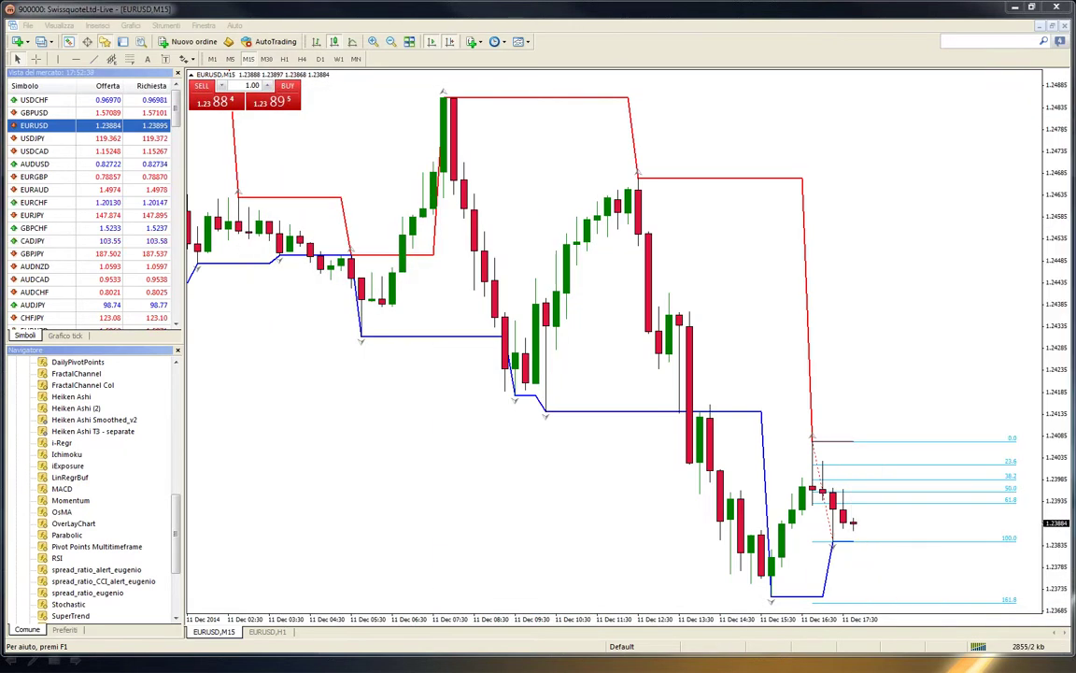
Switch the EURUSD chart to the H4 timeframe, delete its Fibonacci object and show a longer price history
left_click(302, 59)
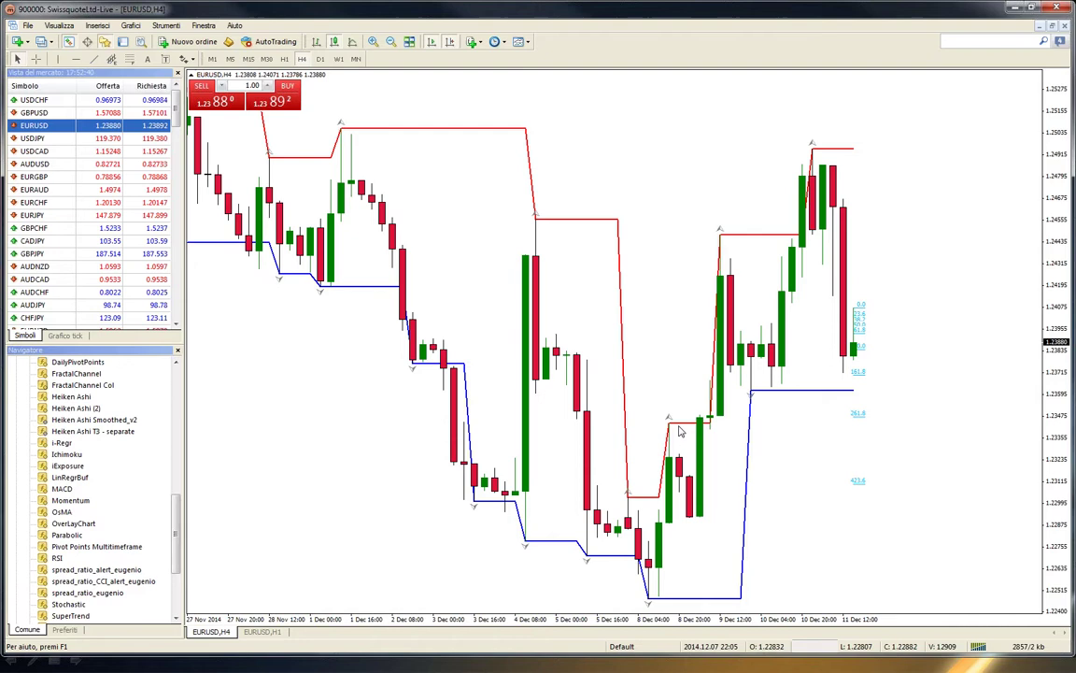
right_click(779, 316)
left_click(819, 404)
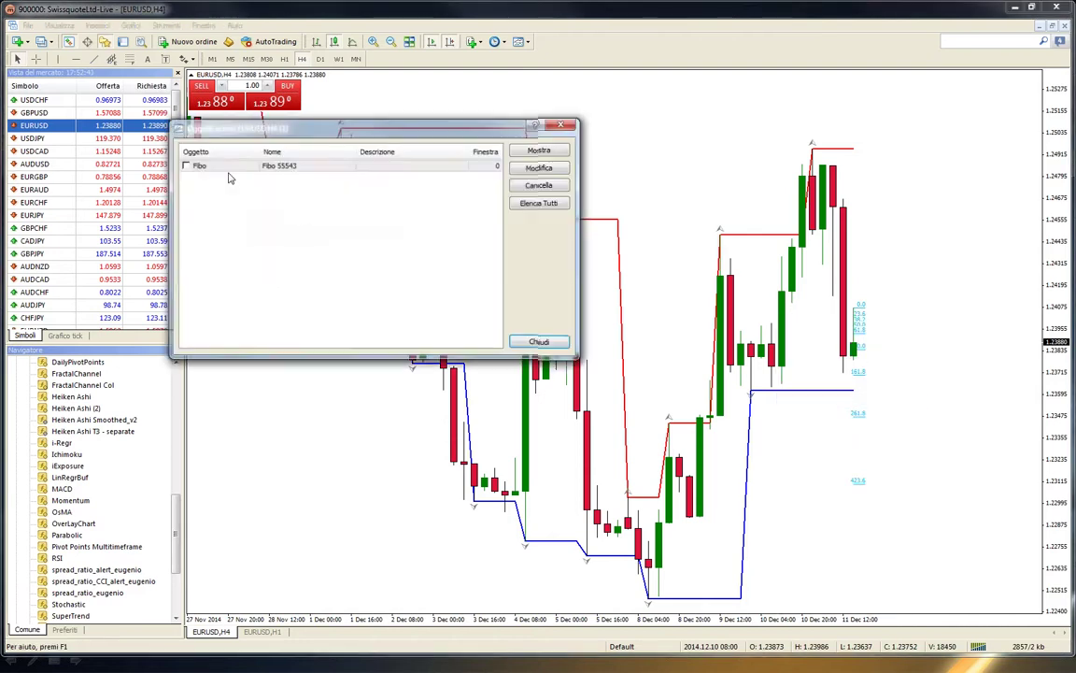
left_click(540, 185)
left_click(563, 128)
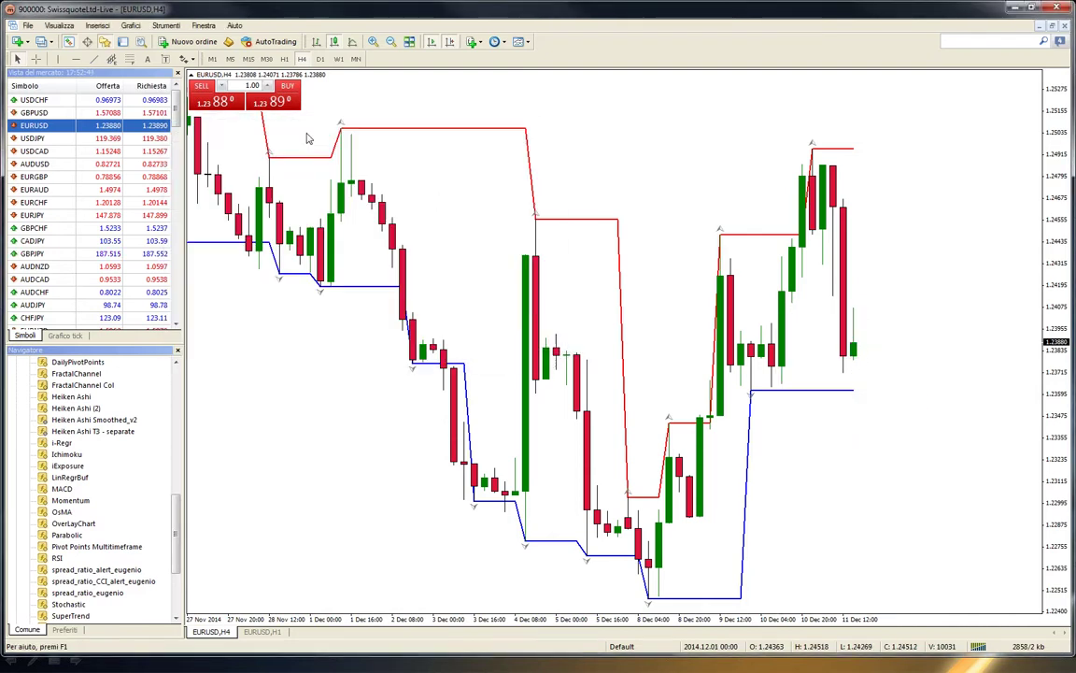
left_click(392, 43)
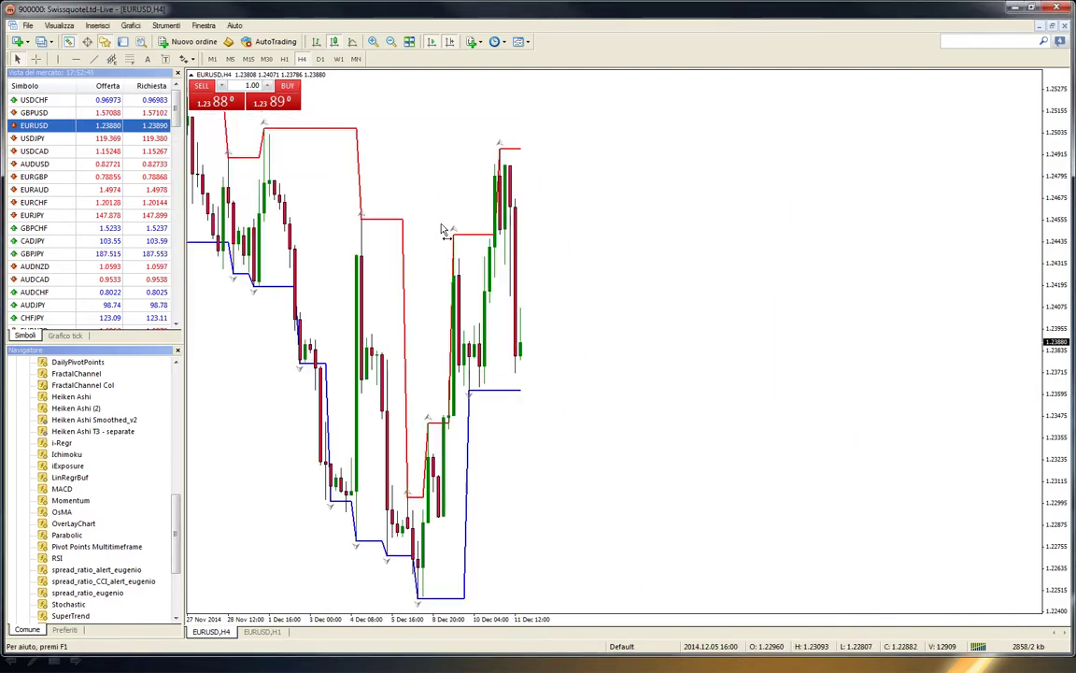
left_click(392, 43)
left_click(373, 41)
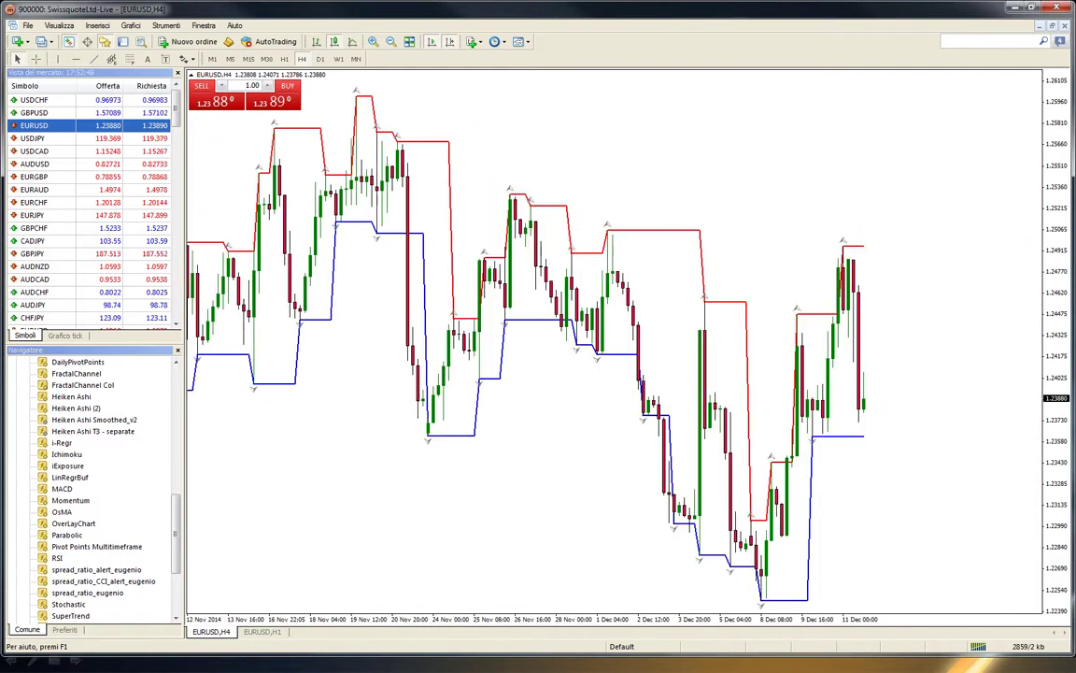
Switch to the Fractals workbook in Excel and go through the trade results in column D from the last row upward
key("alt+Tab")
left_click_drag(660, 114, 400, 117)
left_click(426, 438)
key("Up")
key("Left")
key("Up")
key("Up")
key("Up")
key("Up")
key("Up")
key("Up")
key("Up")
key("Up")
key("Up")
key("Up")
key("Up")
key("Up")
key("Up")
key("Up")
key("Up")
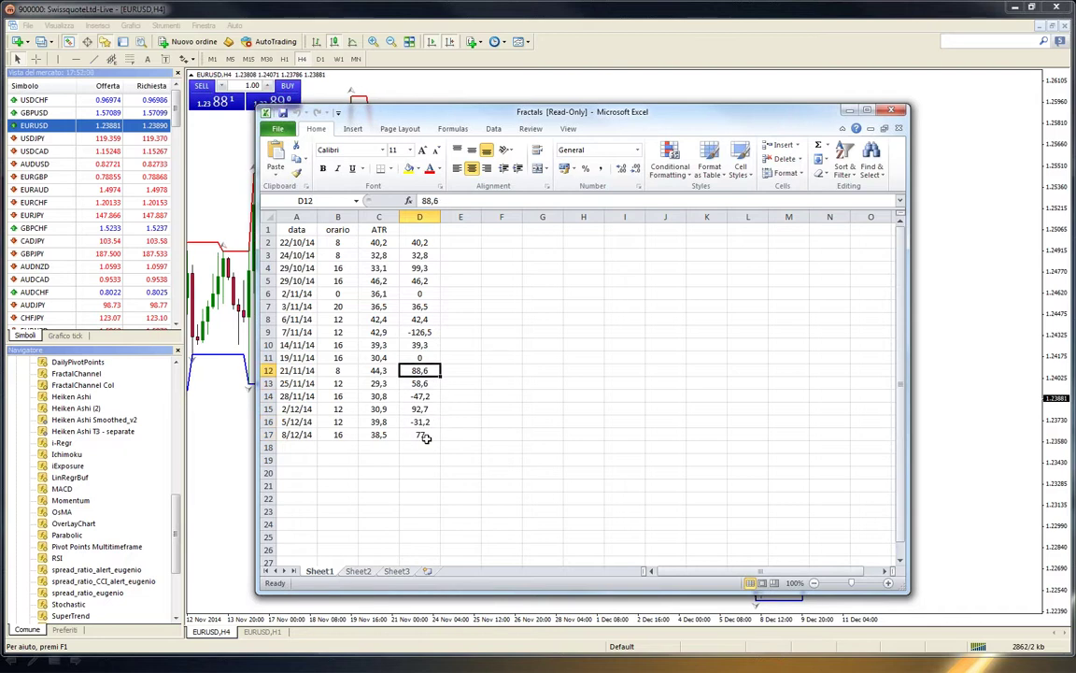
key("Left")
key("Left")
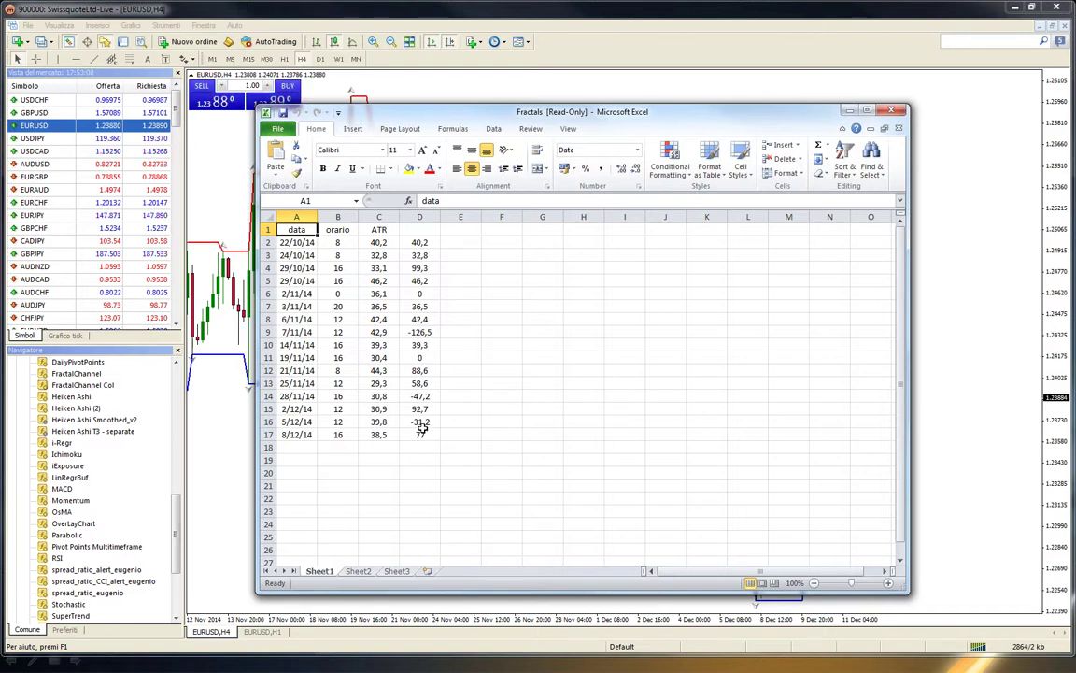
Review the ATR values in C2:C17 and the trade results in cells D17, D2 and D14
mouse_move(353, 111)
left_mouse_down()
mouse_move(294, 82)
mouse_move(349, 101)
mouse_move(351, 113)
left_mouse_up()
left_click(334, 441)
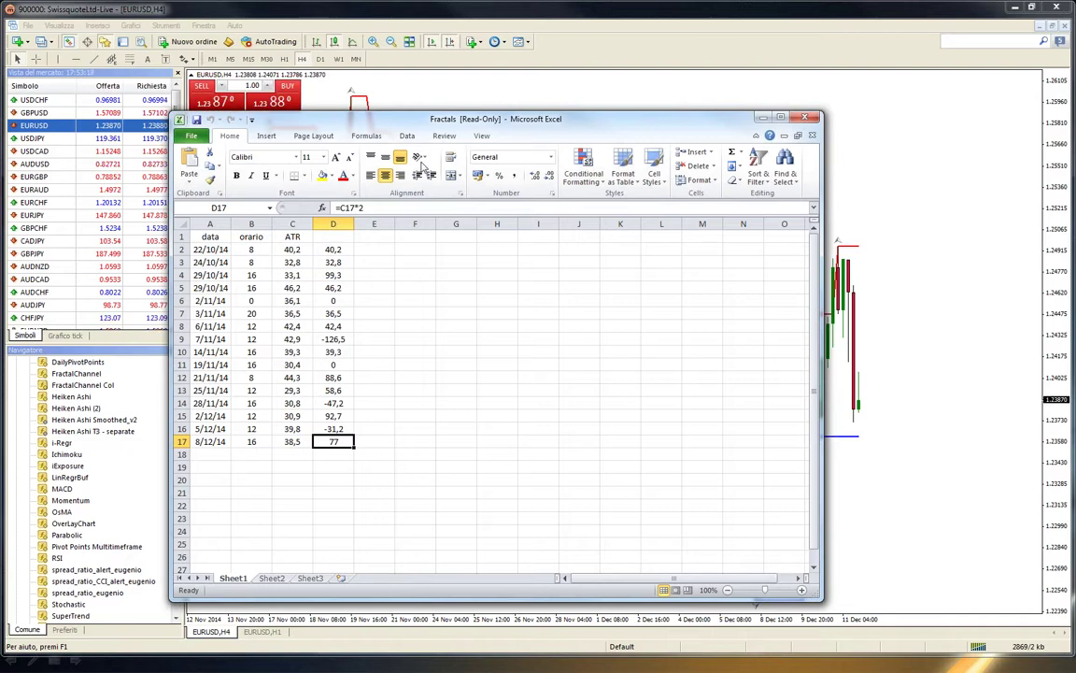
left_click_drag(293, 250, 292, 441)
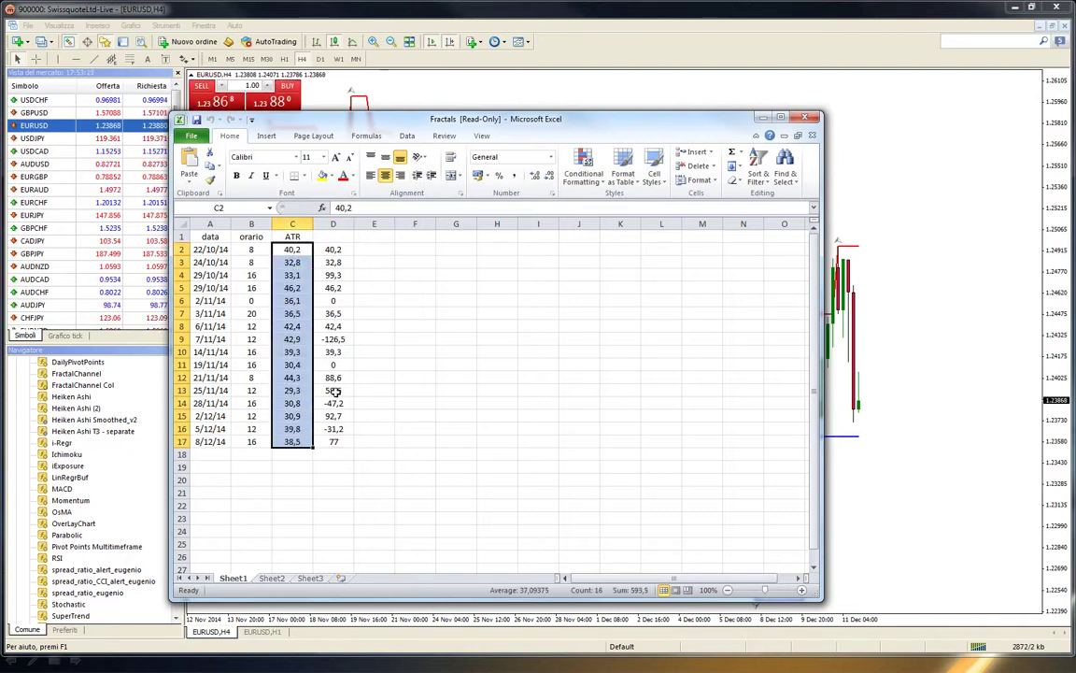
left_click(333, 250)
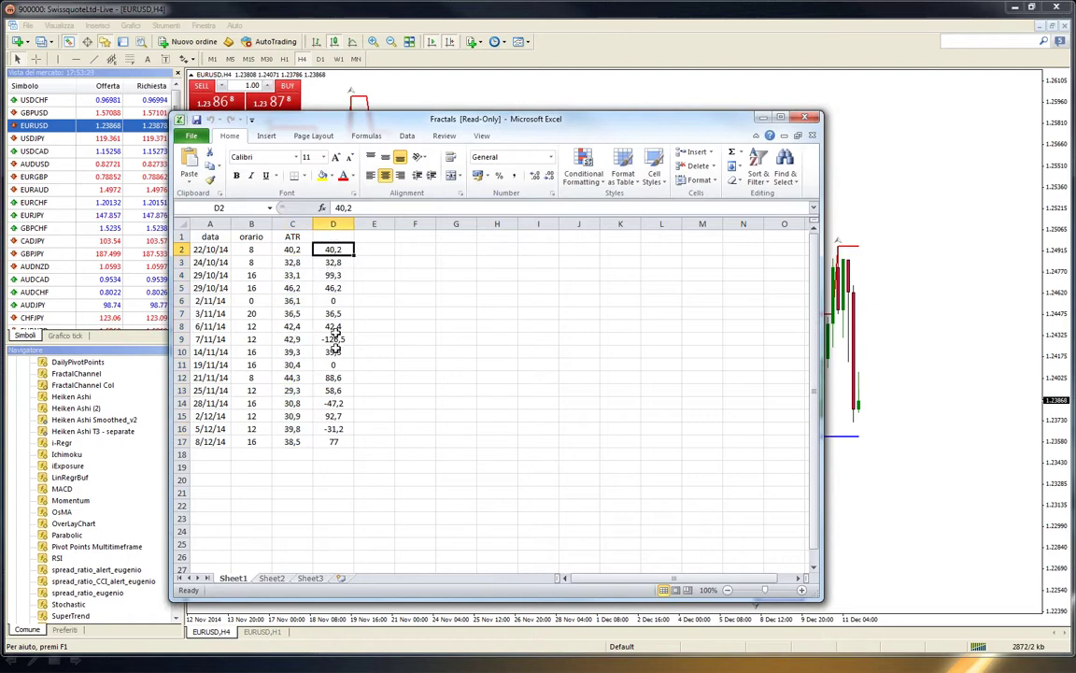
left_click(332, 403)
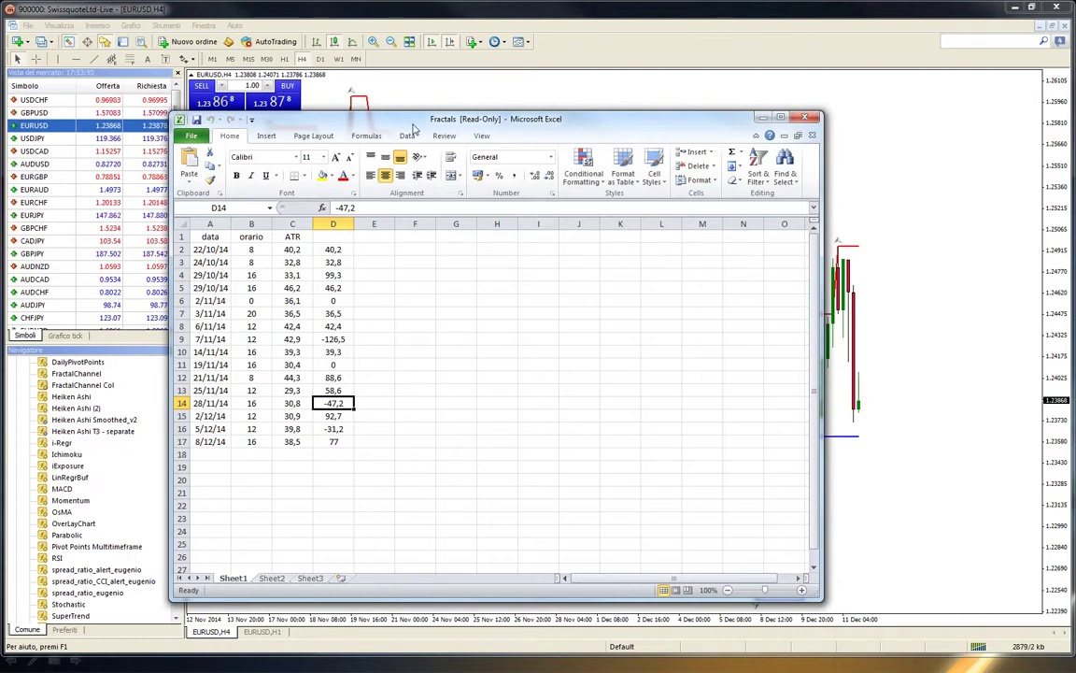
left_click_drag(407, 121, 449, 118)
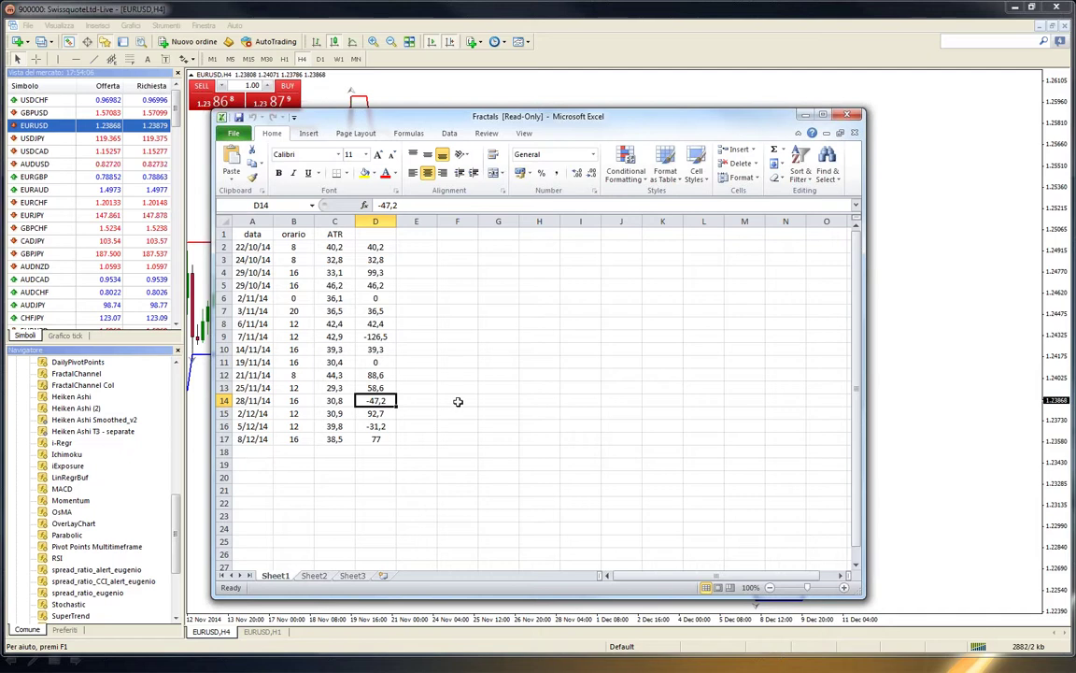
Inspect results D17, D16 and D14, and review the date, time and ATR columns of the trade list
left_click(376, 439)
type("77")
left_click(375, 427)
left_click(372, 401)
left_click_drag(247, 247, 245, 426)
left_click_drag(294, 247, 293, 437)
left_click_drag(333, 245, 360, 444)
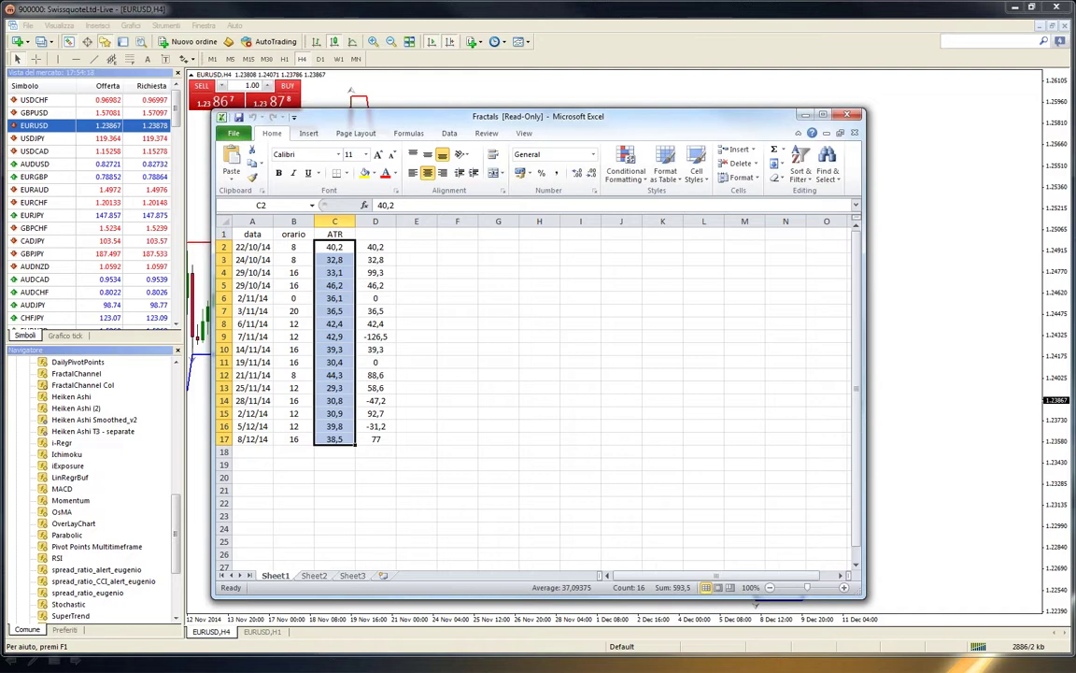
Examine the positive results in D2, D4, D5 and D8, and select the losing trades in D9, D14 and D16 together
left_click(373, 246)
left_click(383, 272)
left_click(374, 285)
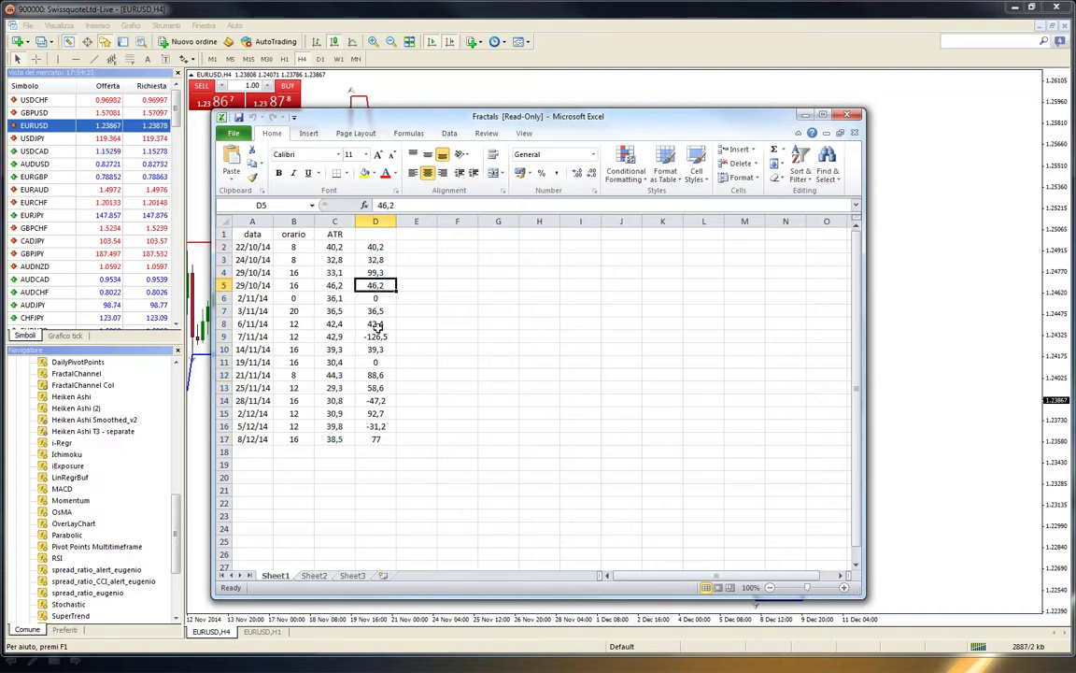
left_click(375, 337)
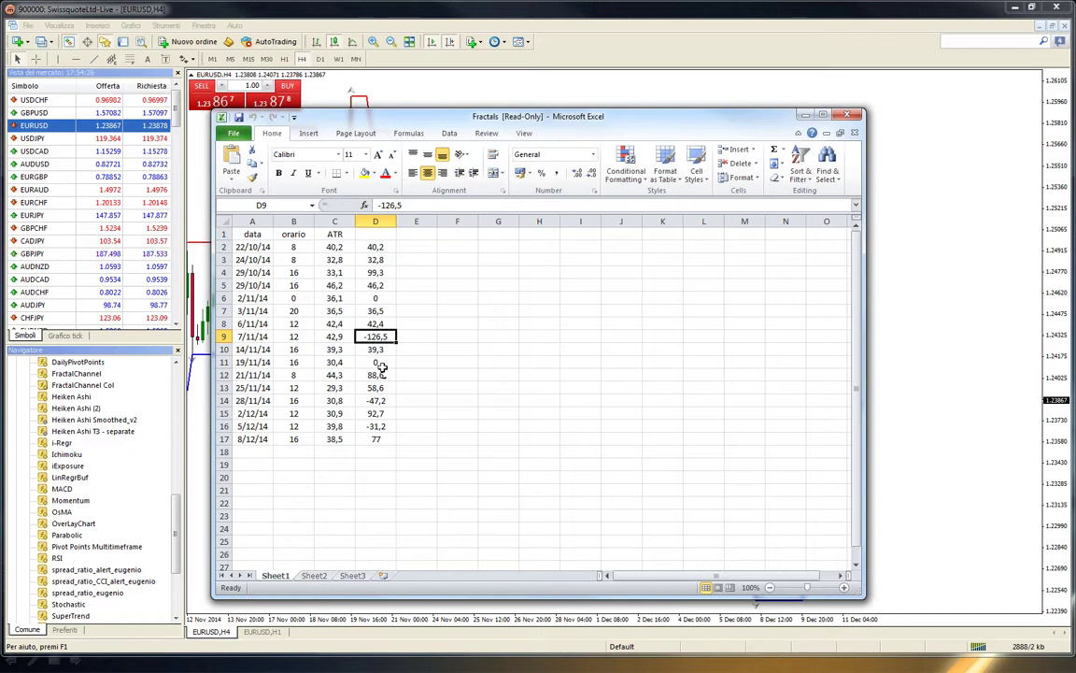
left_click(374, 400, "ctrl")
left_click(377, 426, "ctrl")
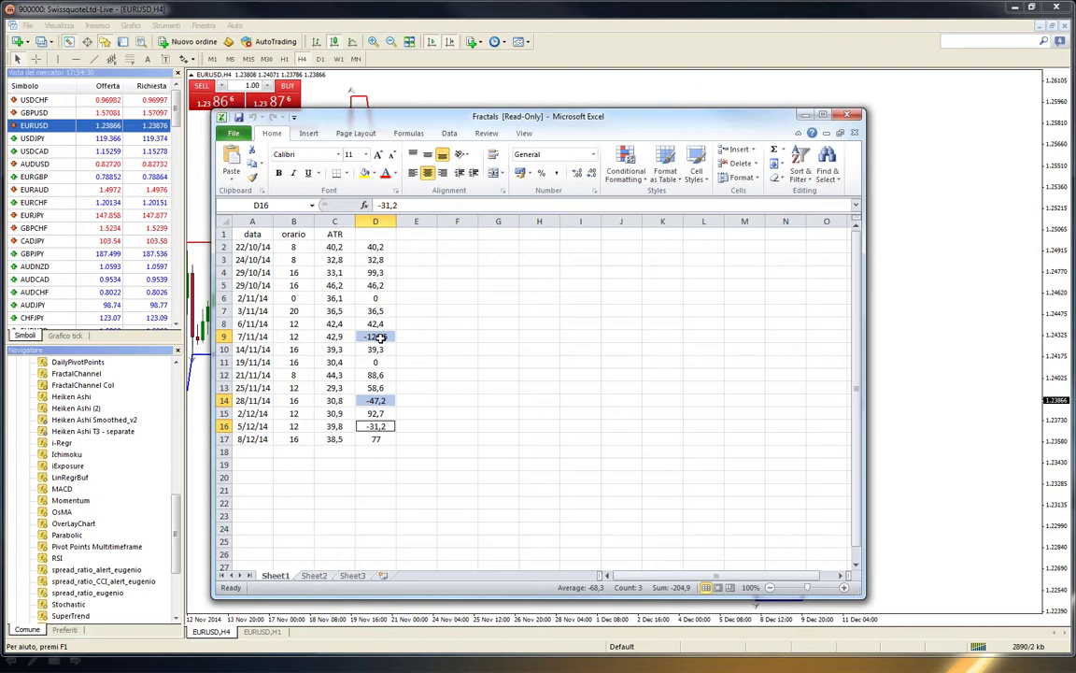
left_click(385, 337)
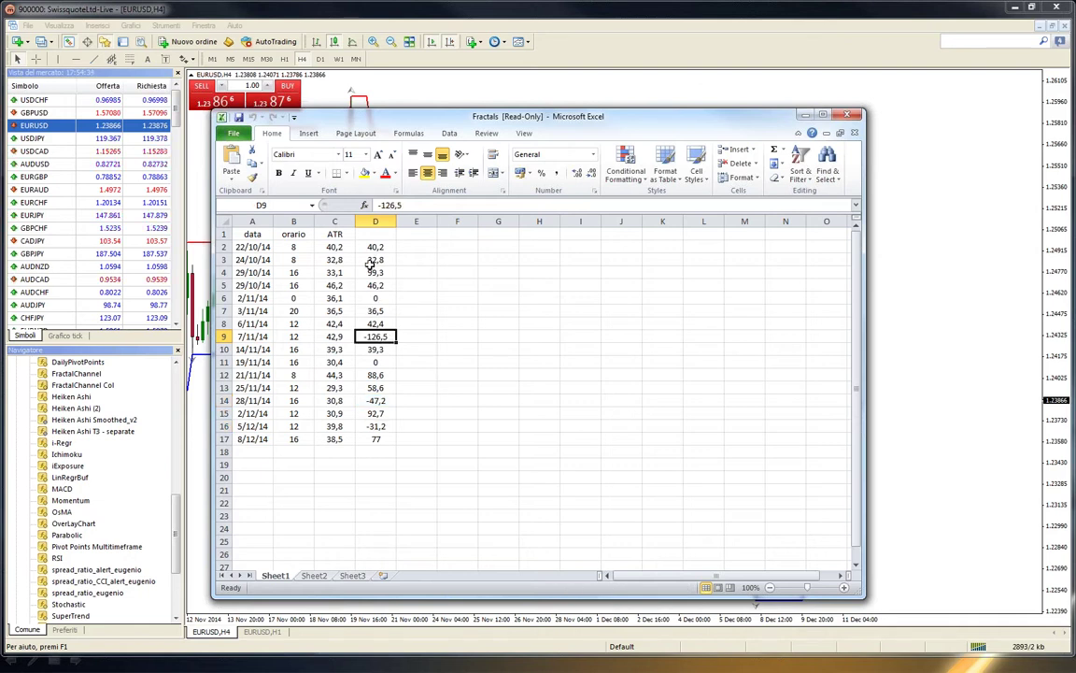
left_click(374, 324)
Return to the trading platform, add the custom ATR indicator with period 14 to the EURUSD H4 chart and reduce its pane height
left_click_drag(425, 110, 660, 111)
key("alt+Tab")
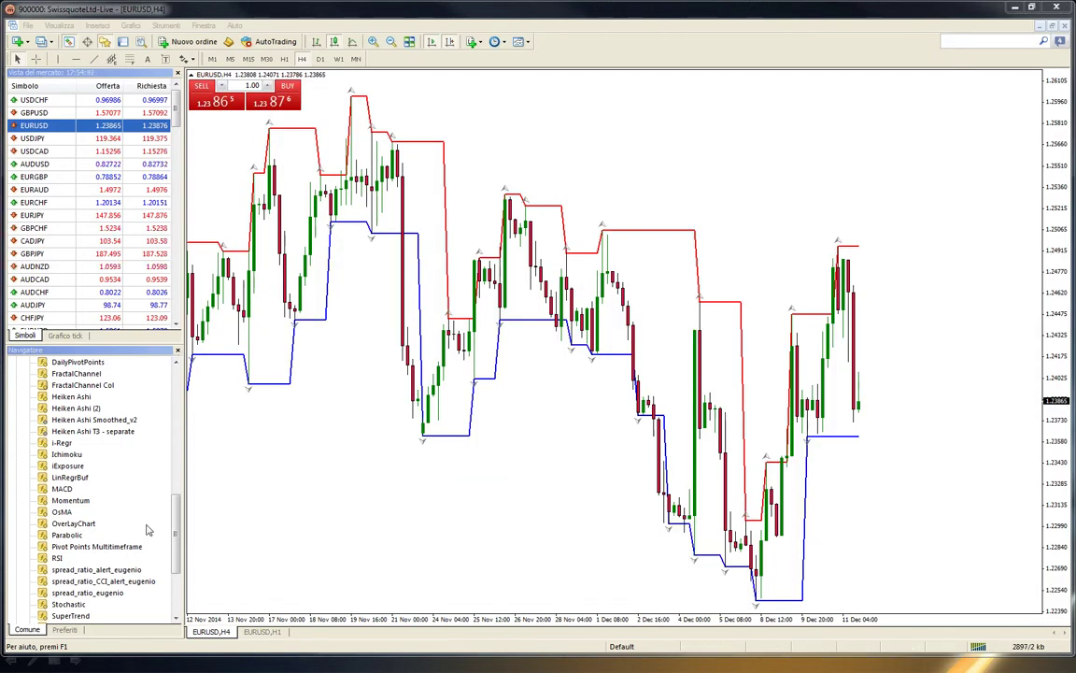
left_click_drag(174, 542, 181, 479)
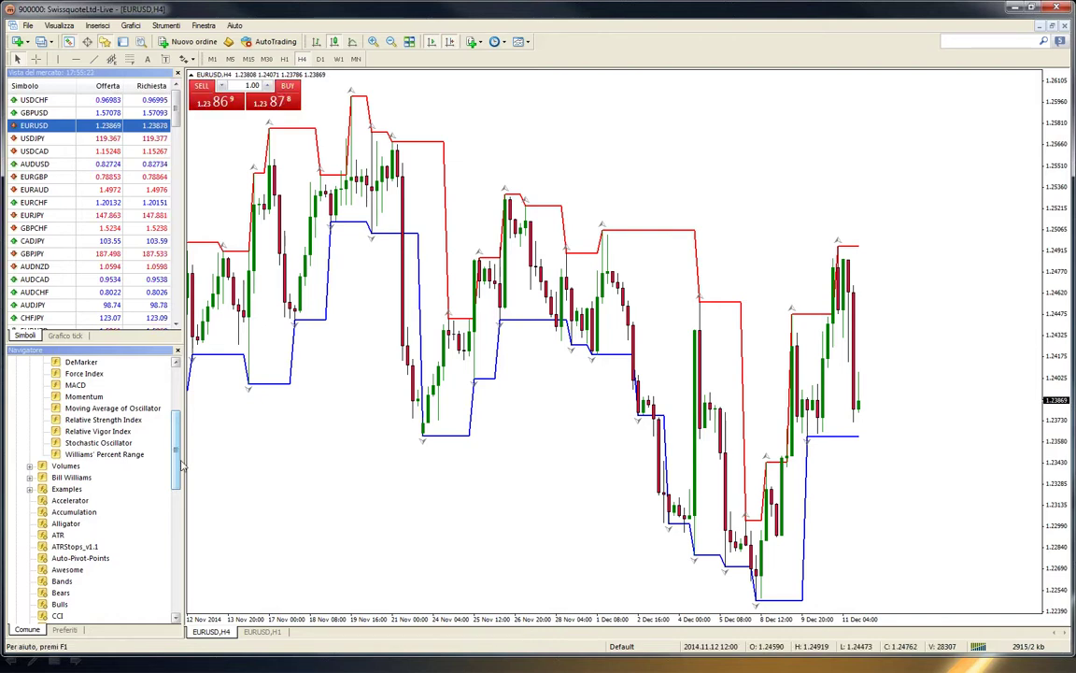
scroll(175, 429, "up", 4)
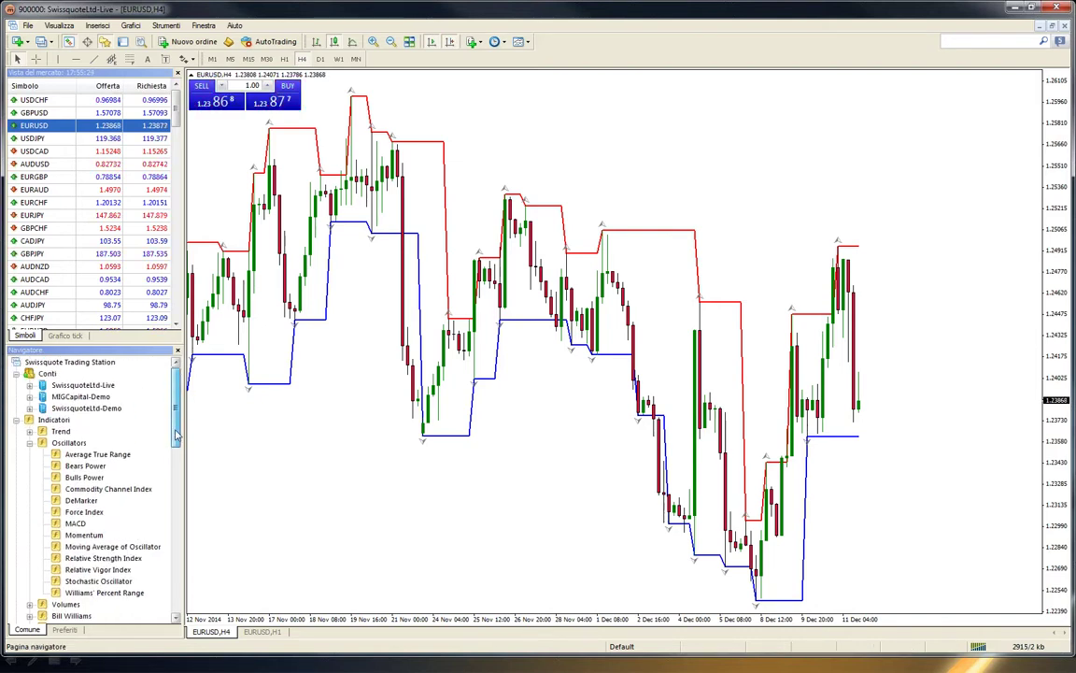
scroll(159, 392, "down", 6)
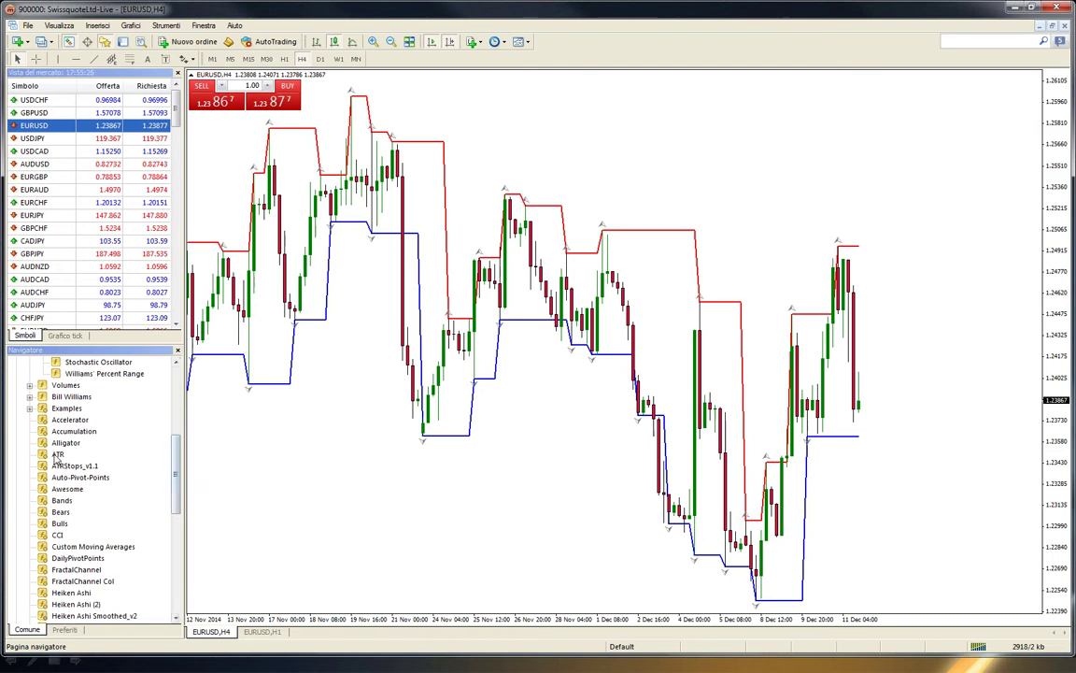
left_click_drag(397, 457, 399, 456)
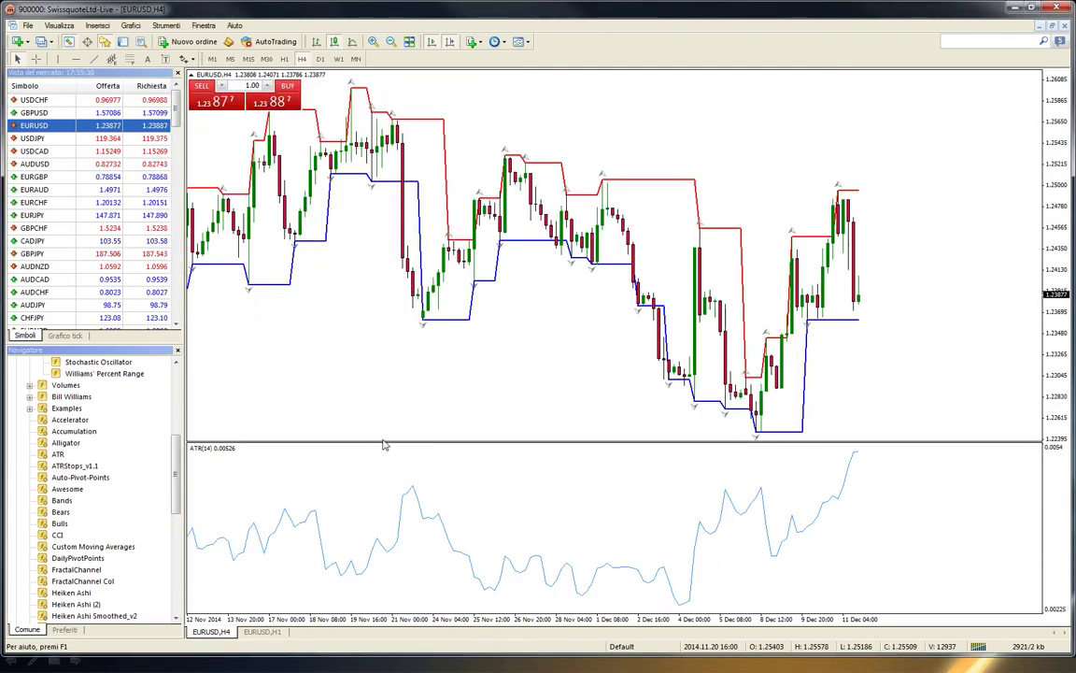
left_click_drag(382, 442, 383, 467)
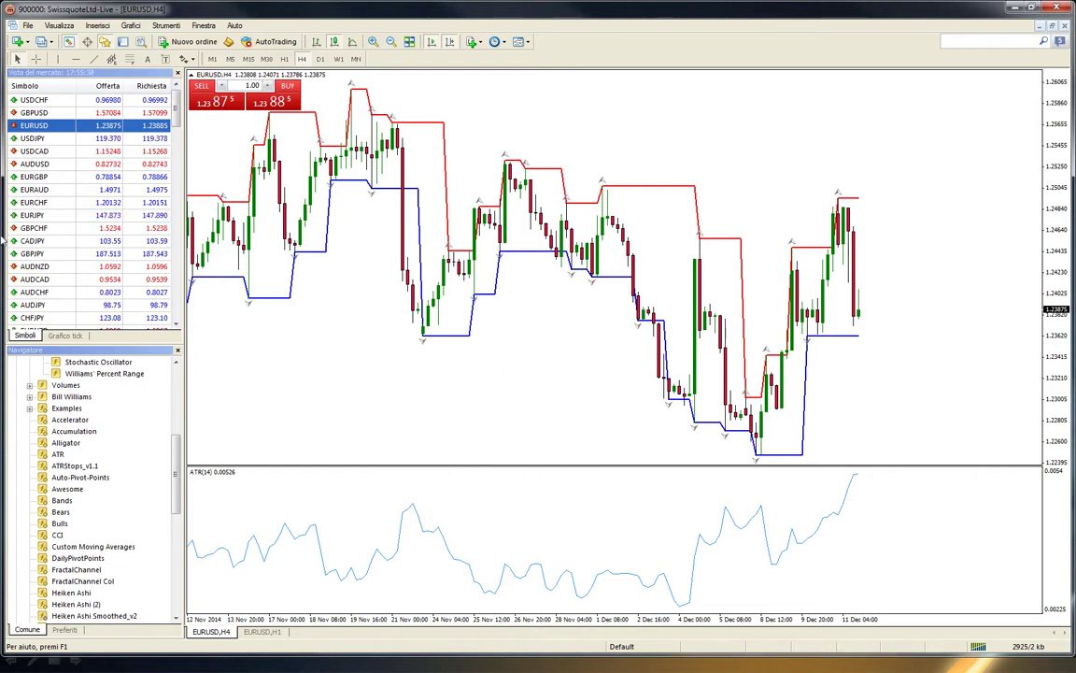
Turn on the crosshair and examine the ATR curve on the M1, H4 and daily EURUSD charts
left_click(34, 59)
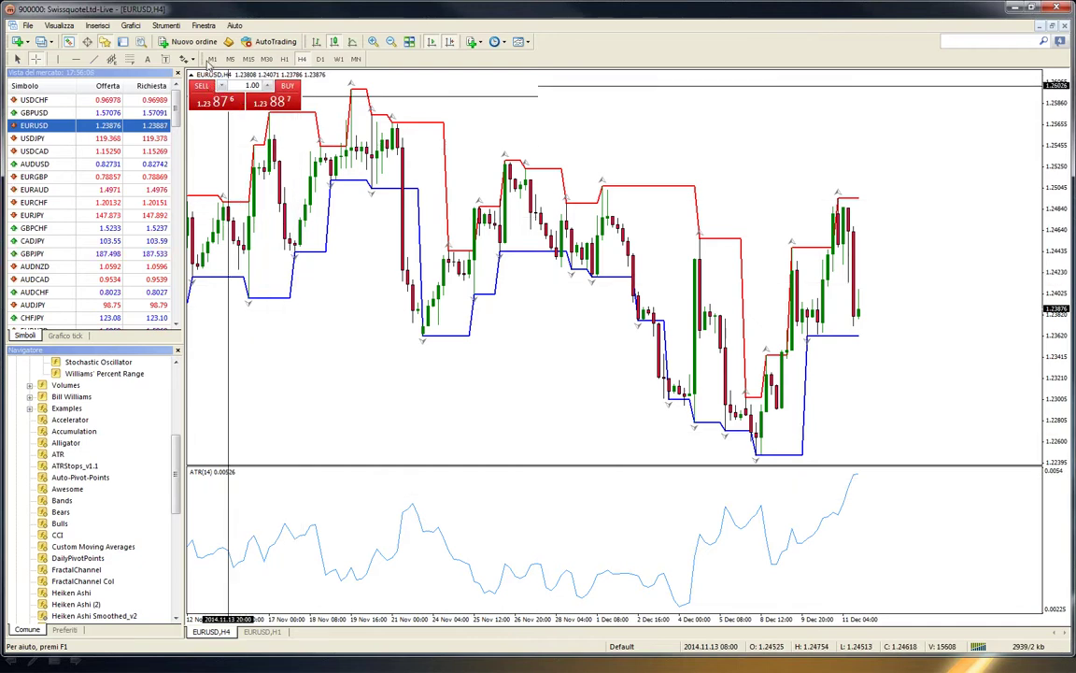
left_click(212, 59)
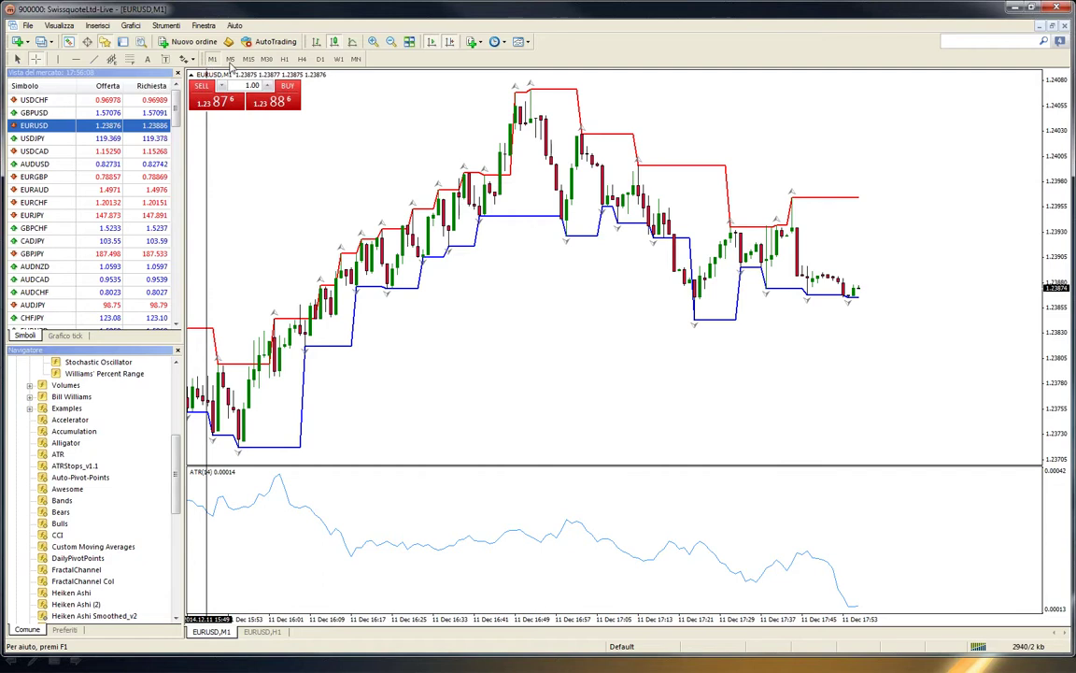
left_click(300, 59)
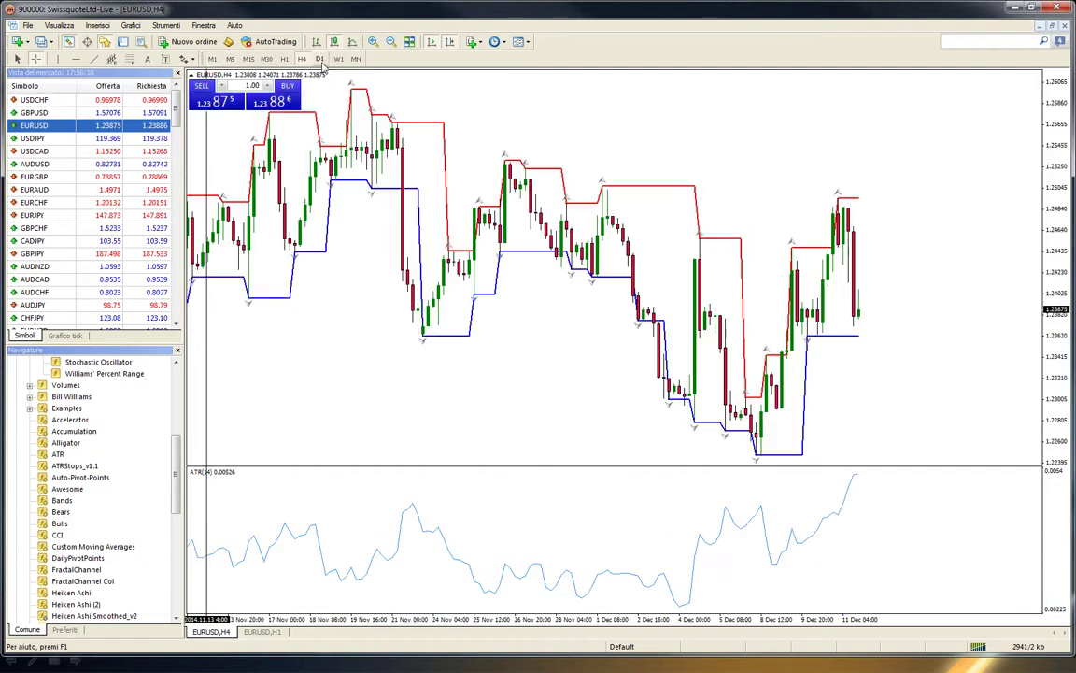
left_click(319, 58)
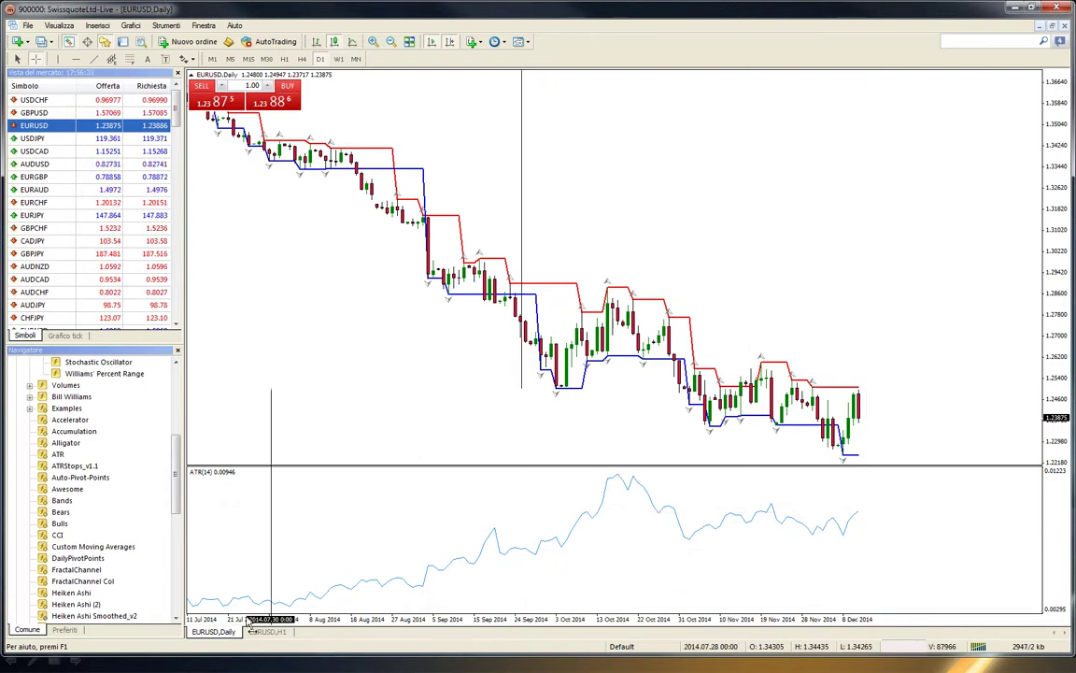
mouse_move(246, 596)
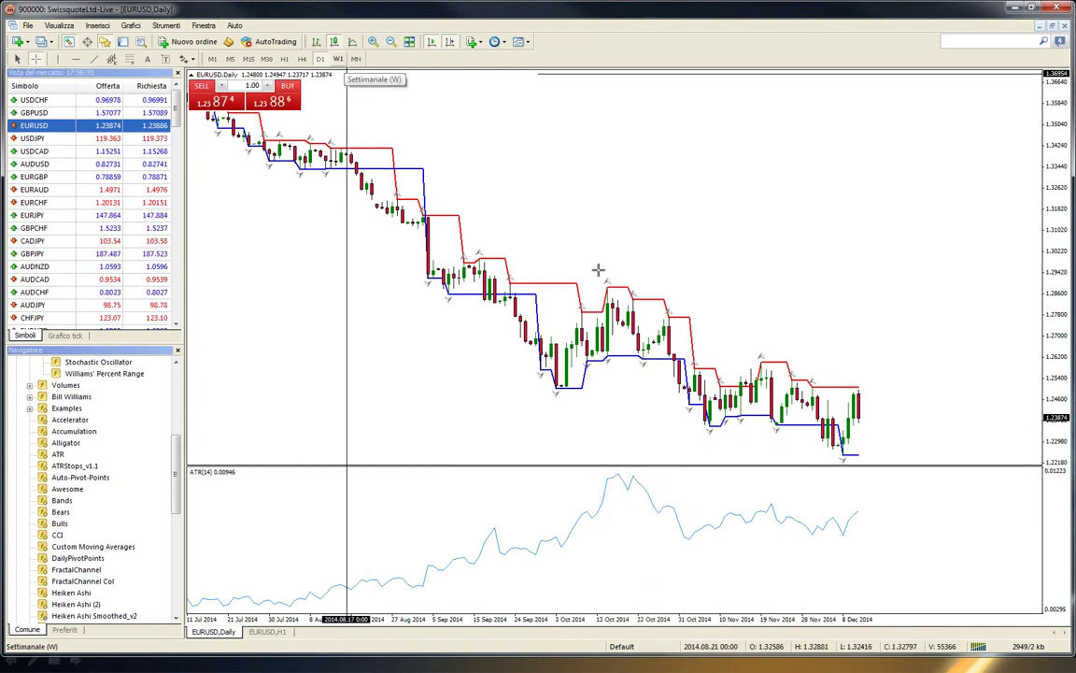
mouse_move(850, 510)
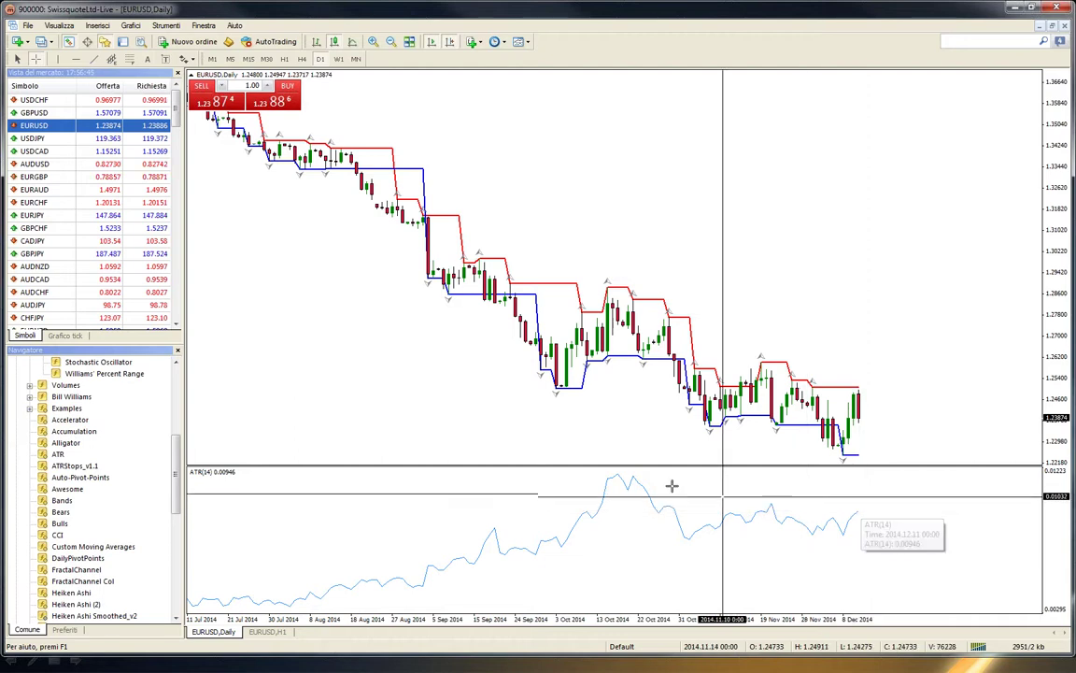
mouse_move(618, 477)
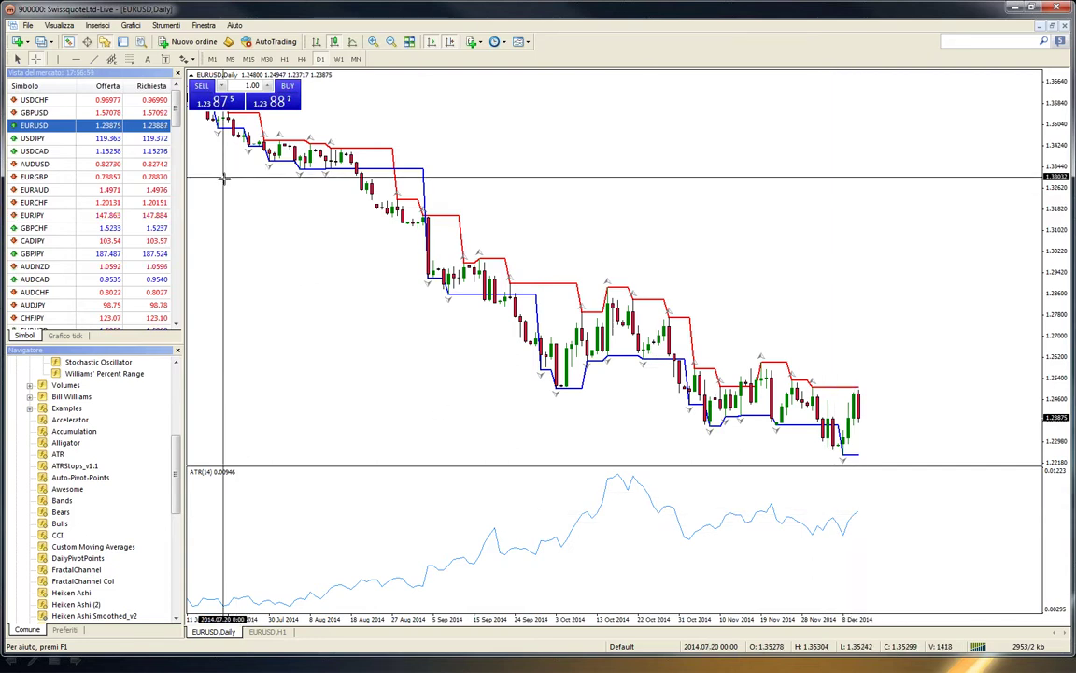
Compare the ATR readings on the H4, M1 and daily charts again, finishing on the H4 timeframe
type("H4")
key("Return")
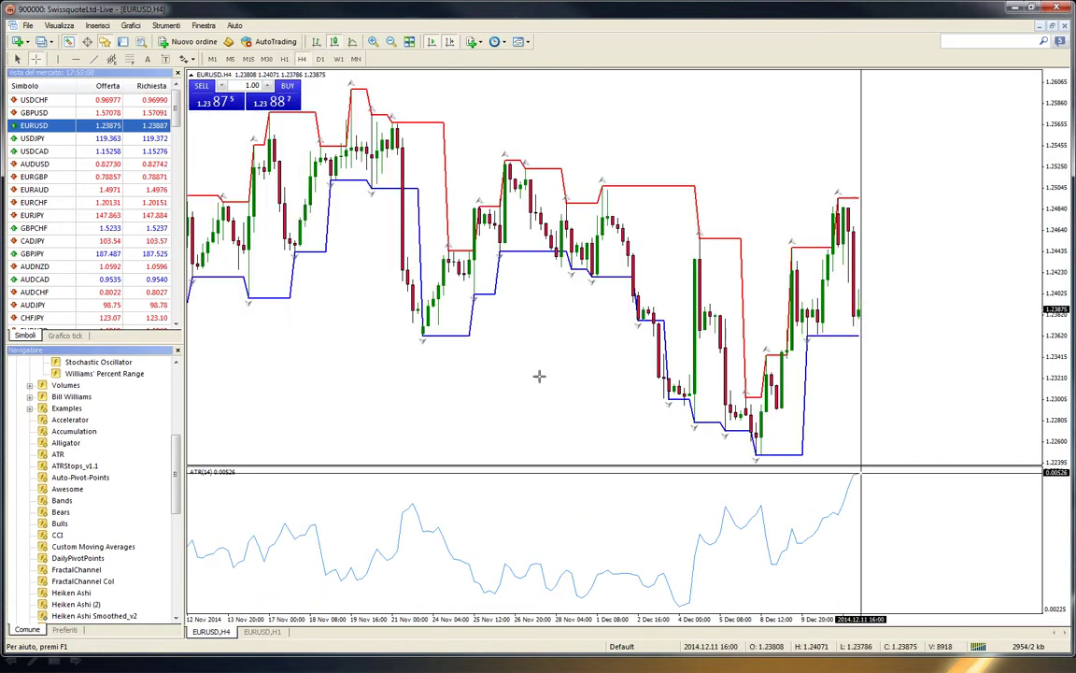
type("M1")
key("Return")
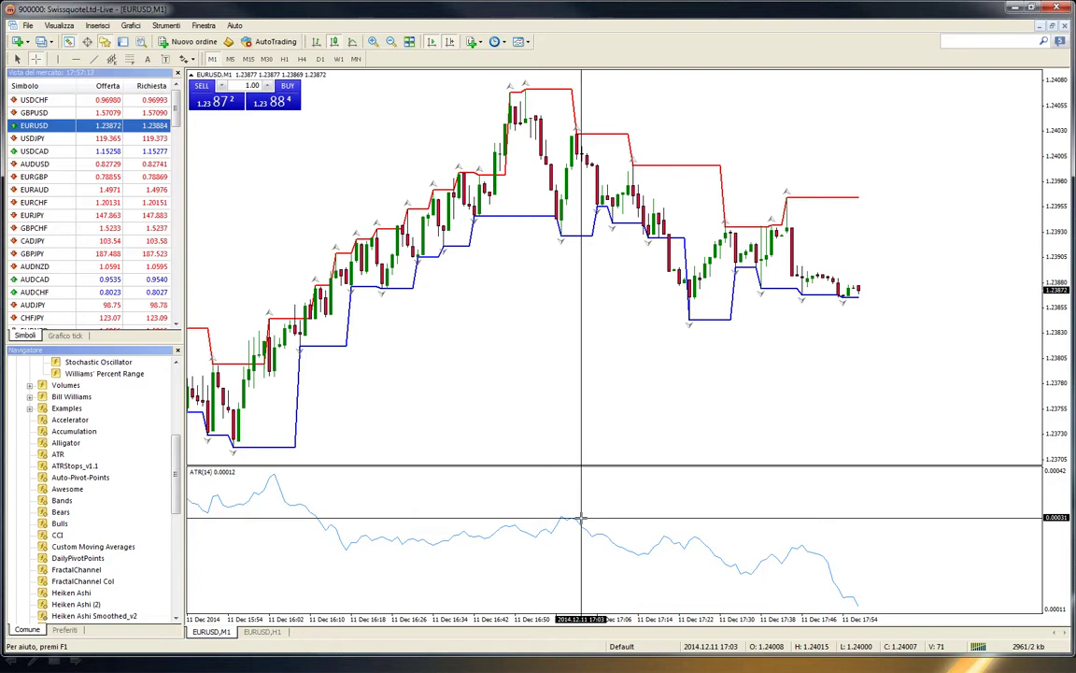
mouse_move(622, 548)
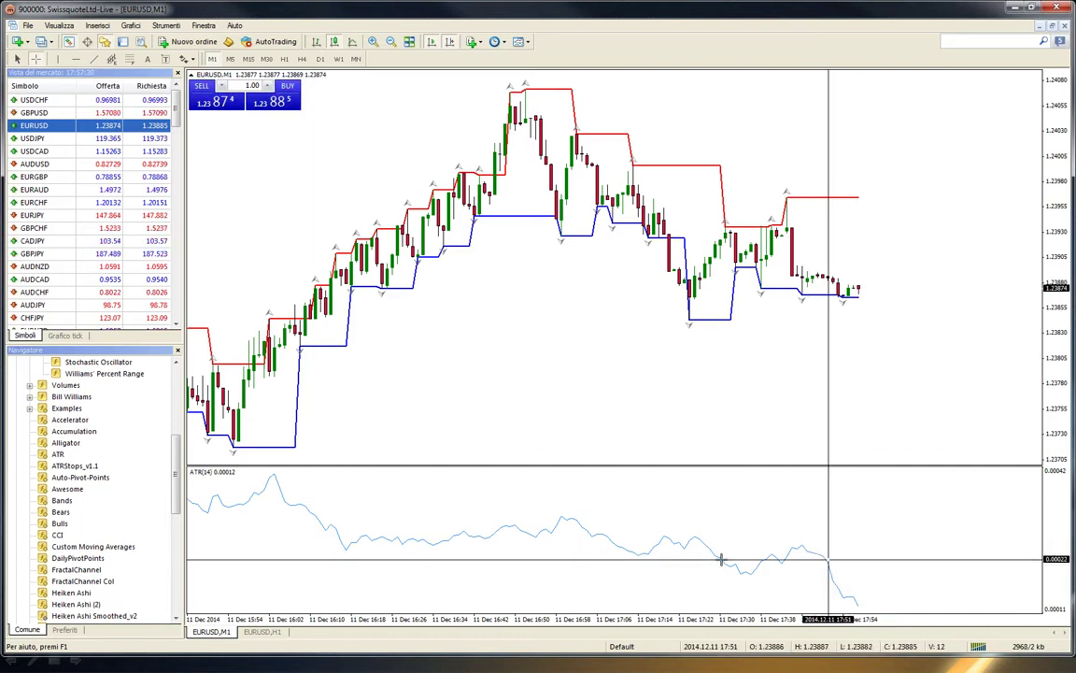
left_click(321, 59)
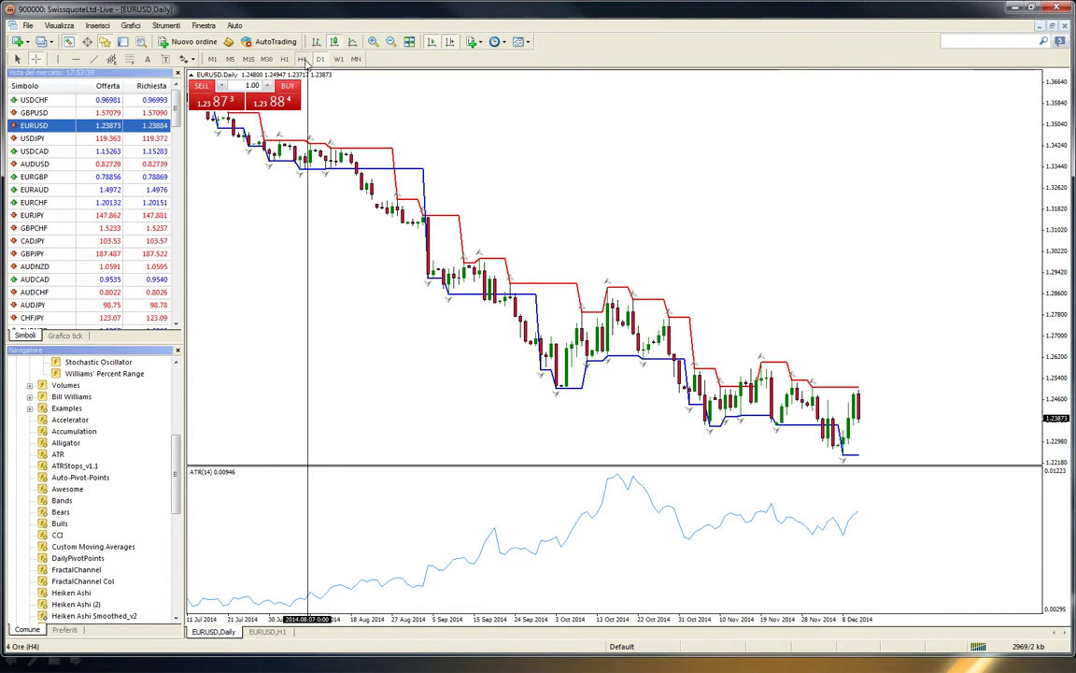
left_click(301, 58)
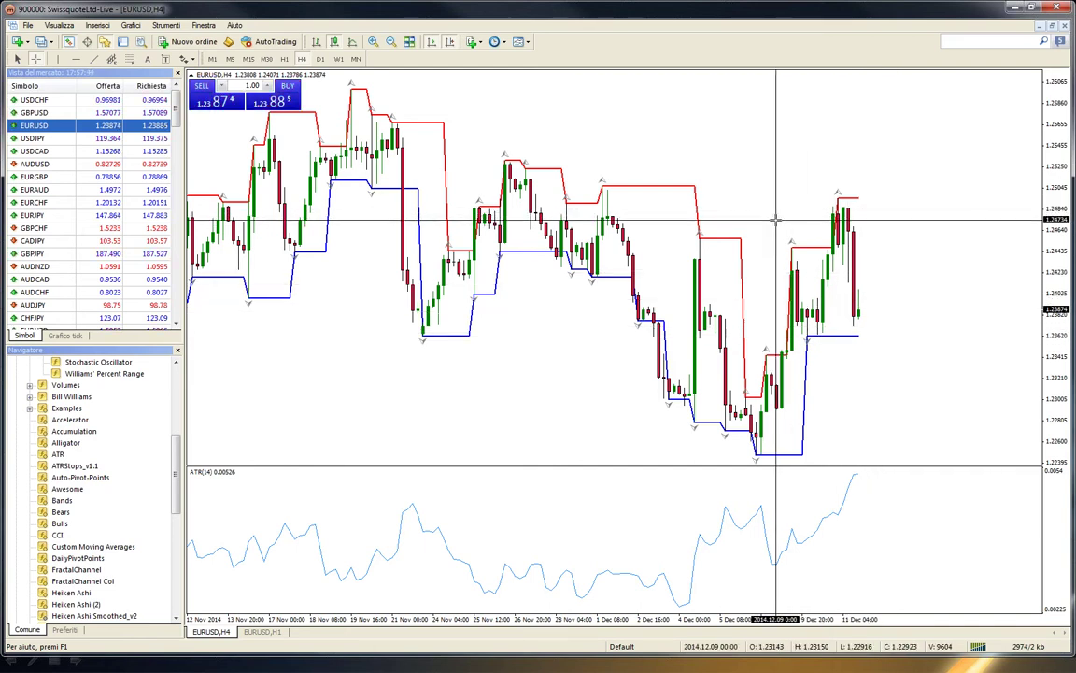
Measure the breakout near the latest upper fractal on the EURUSD H4 chart and open the Data Window
left_click_drag(830, 248, 837, 202)
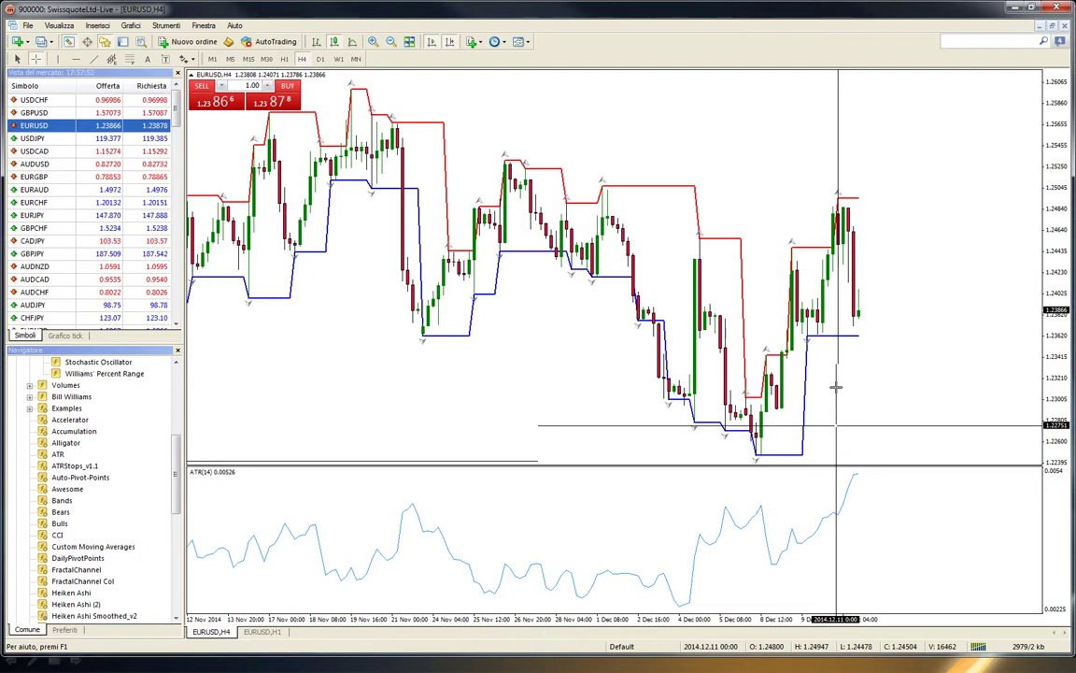
mouse_move(832, 244)
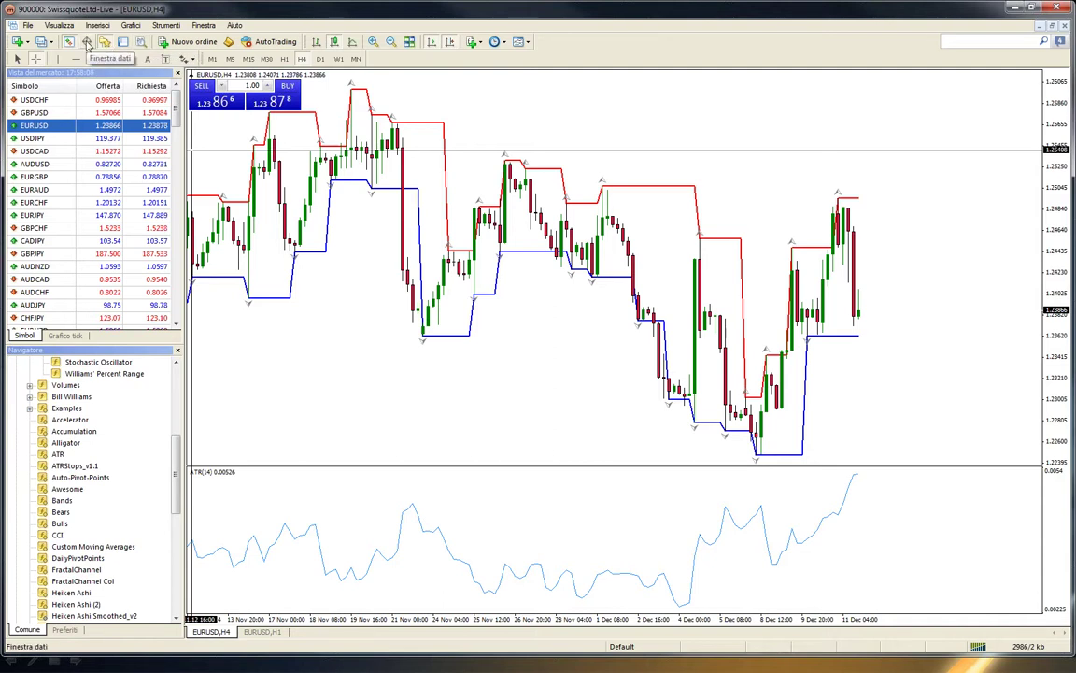
left_click(86, 42)
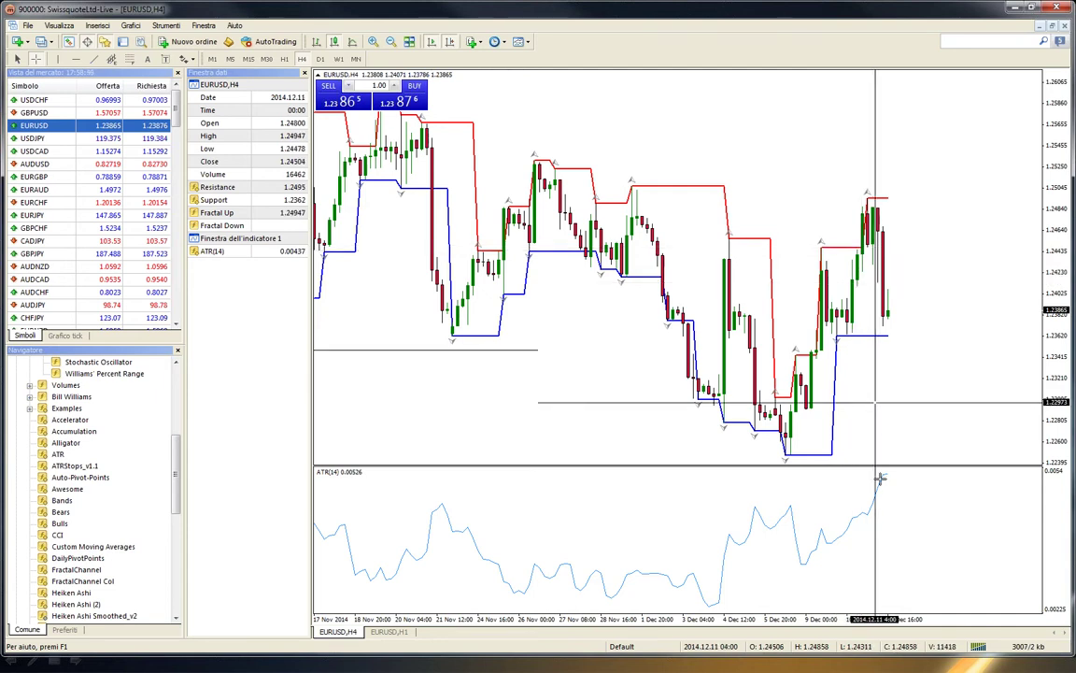
Measure with the crosshair from the current support line to the 10 December breakout level and read that candle's ATR(14) in the Data Window
mouse_move(862, 249)
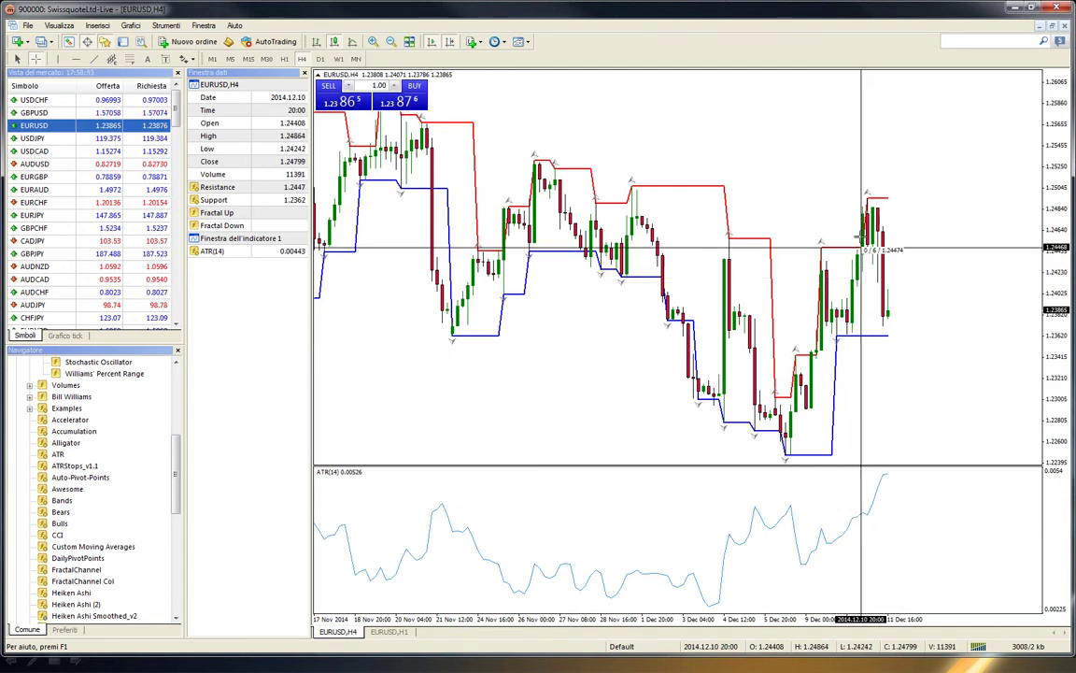
left_click(769, 192)
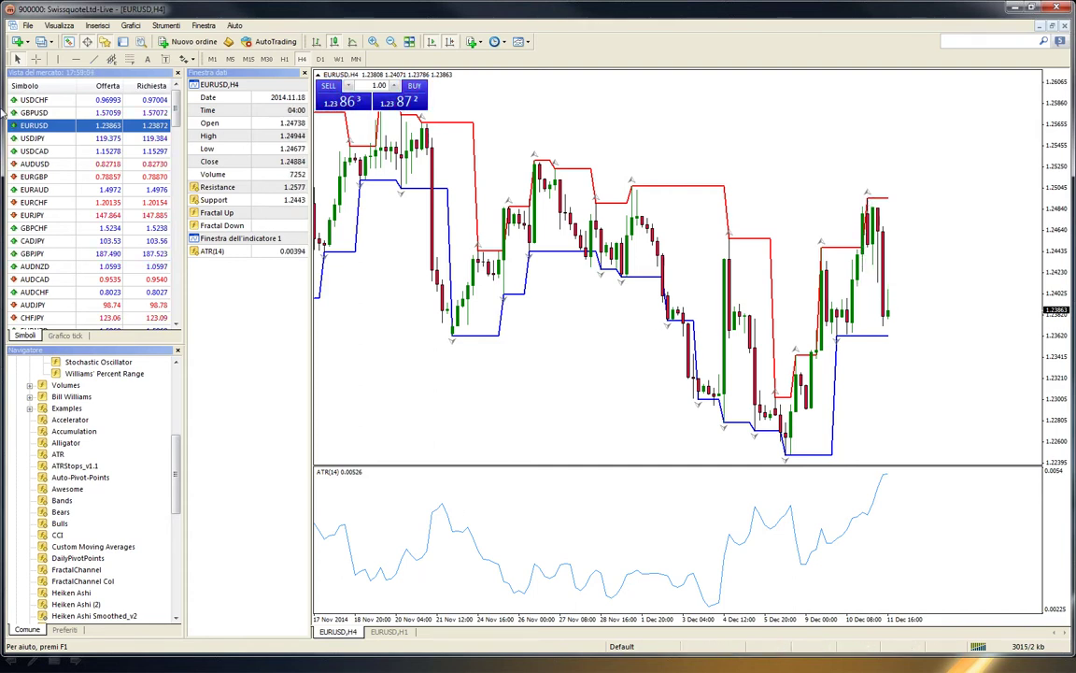
left_click(36, 59)
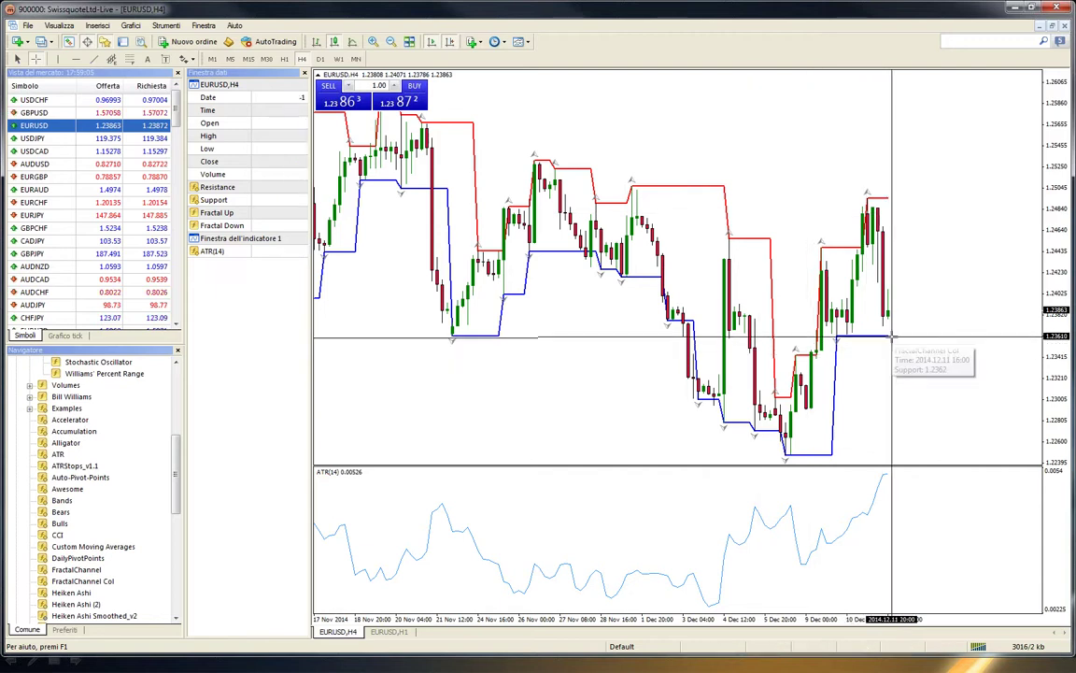
left_click_drag(891, 335, 863, 253)
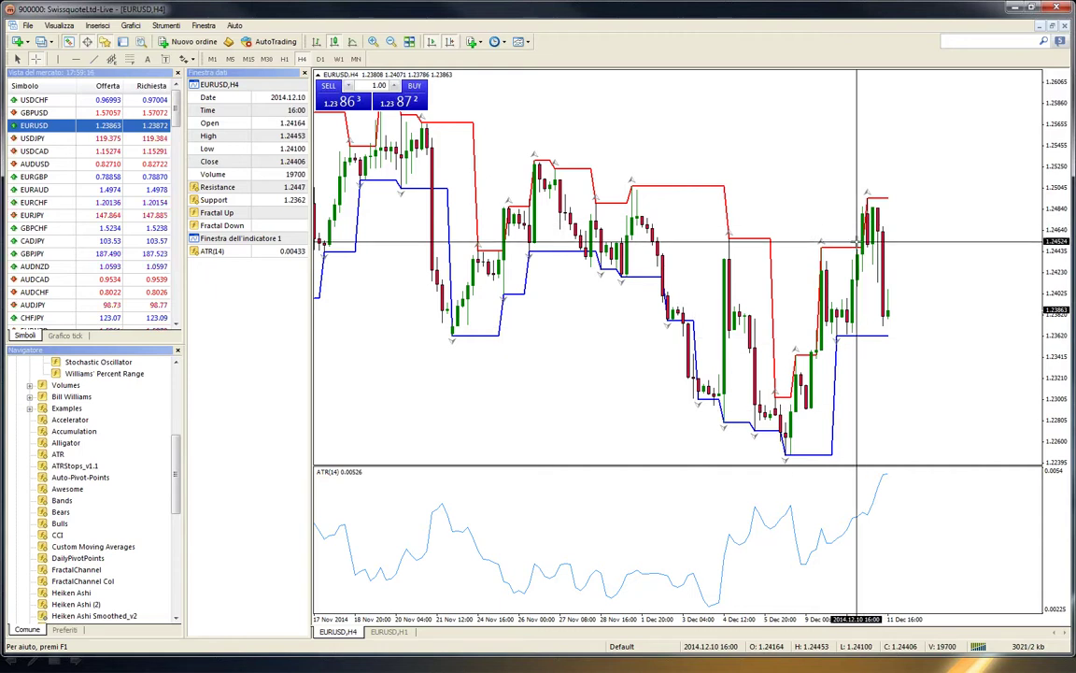
mouse_move(859, 517)
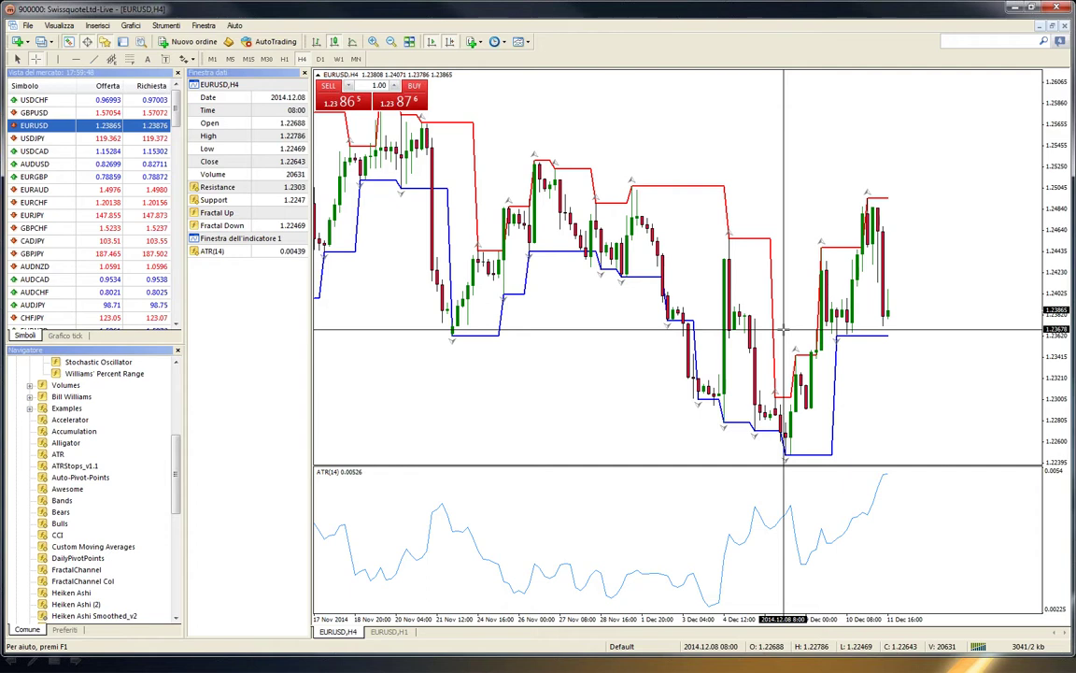
Place a horizontal line at the latest support level and move it up to about 1.24502
left_click(75, 58)
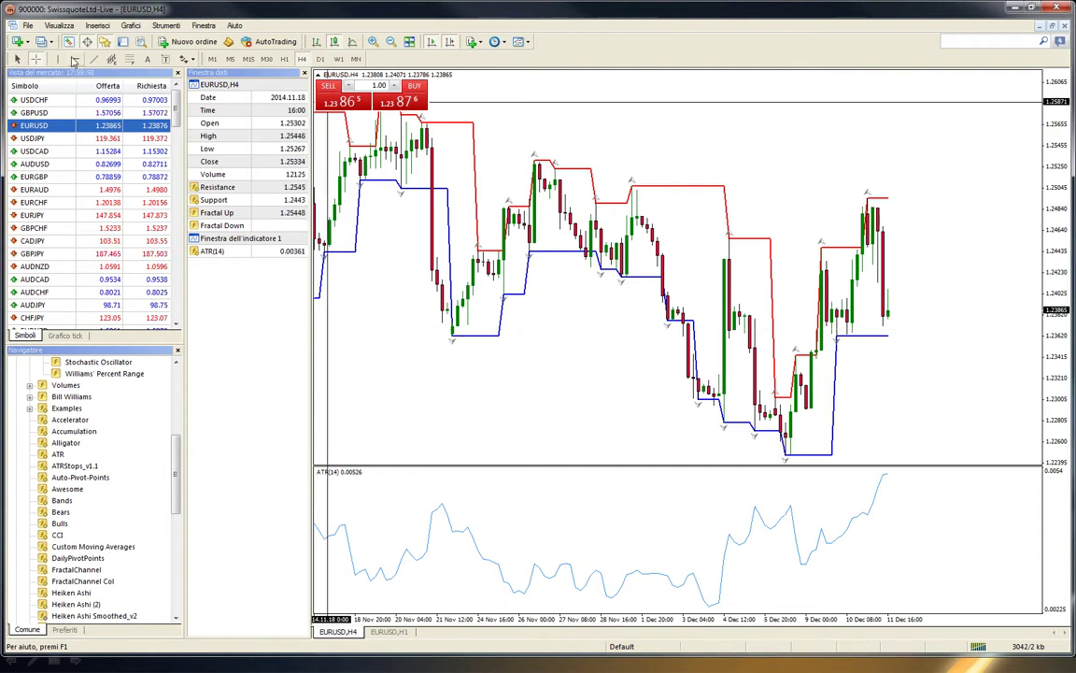
left_click(891, 335)
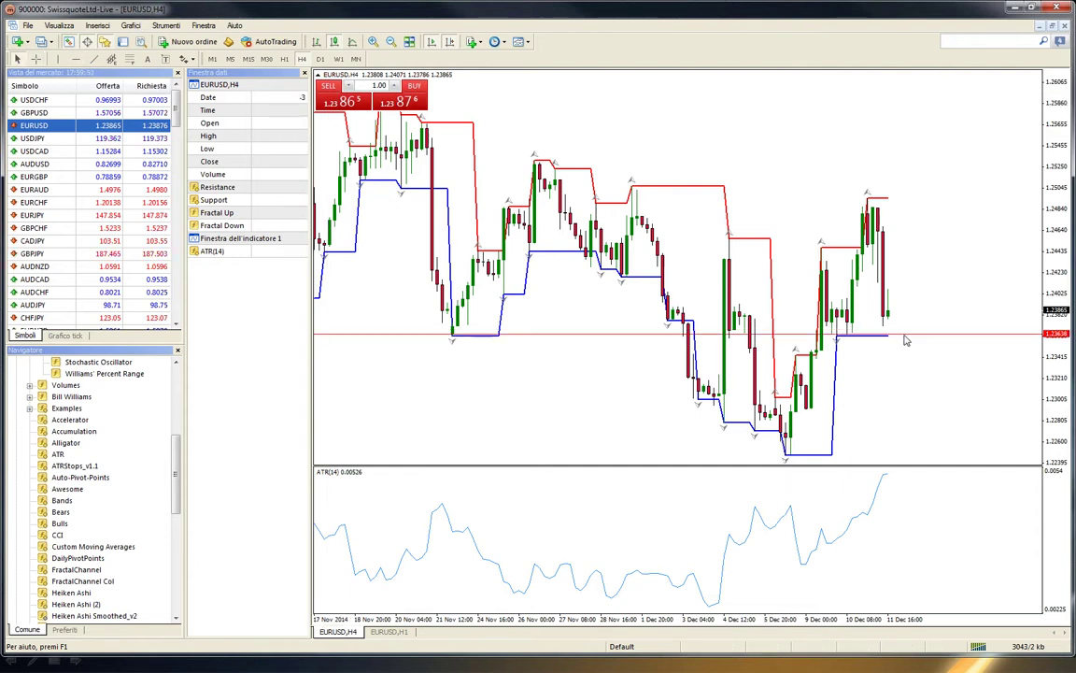
left_click_drag(904, 311, 899, 250)
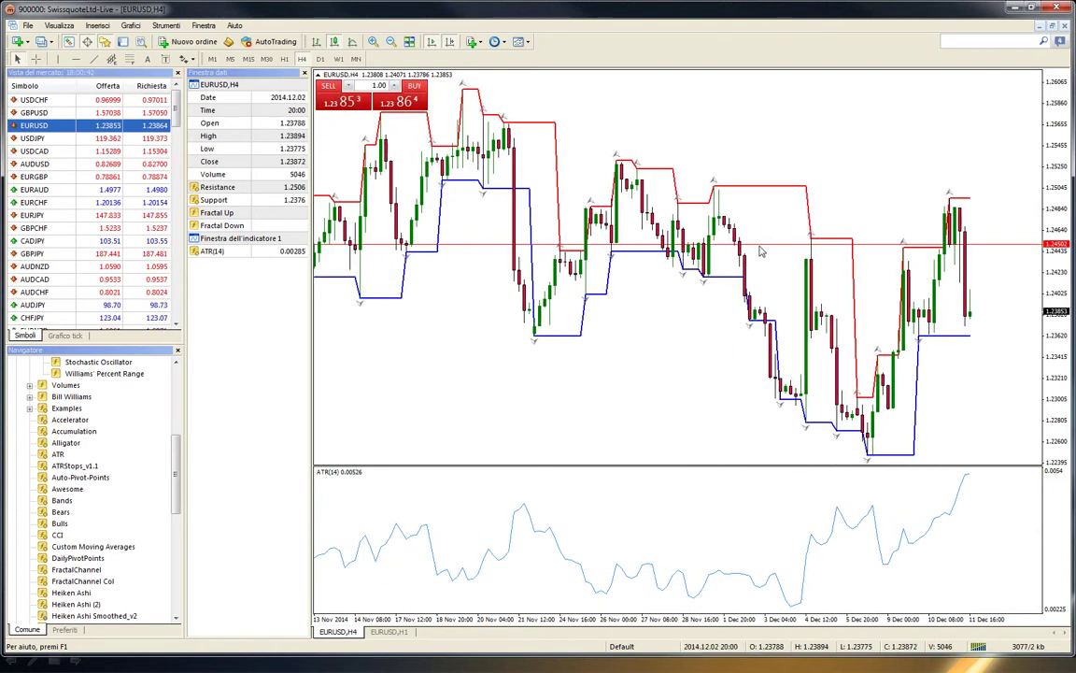
Delete the horizontal line through the chart's object list and close the list
right_click(775, 197)
left_click(815, 288)
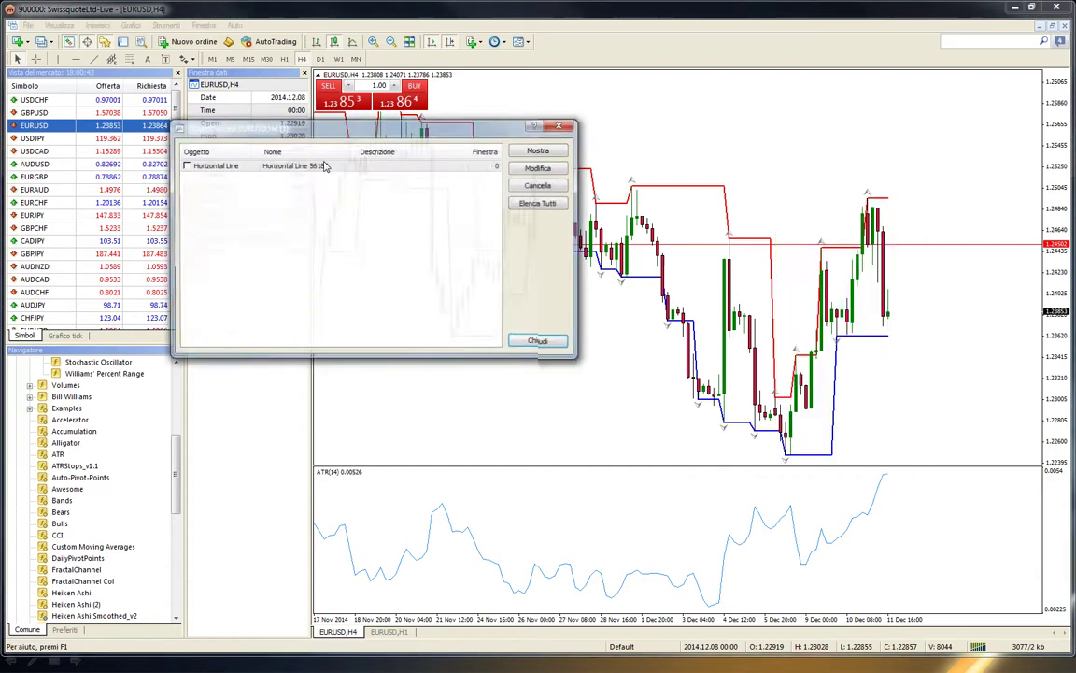
left_click(280, 164)
left_click(539, 185)
left_click(561, 125)
Measure with the crosshair the fall from the 21 November support break to the following low, and check the breakout candle's ATR
key("ctrl+f")
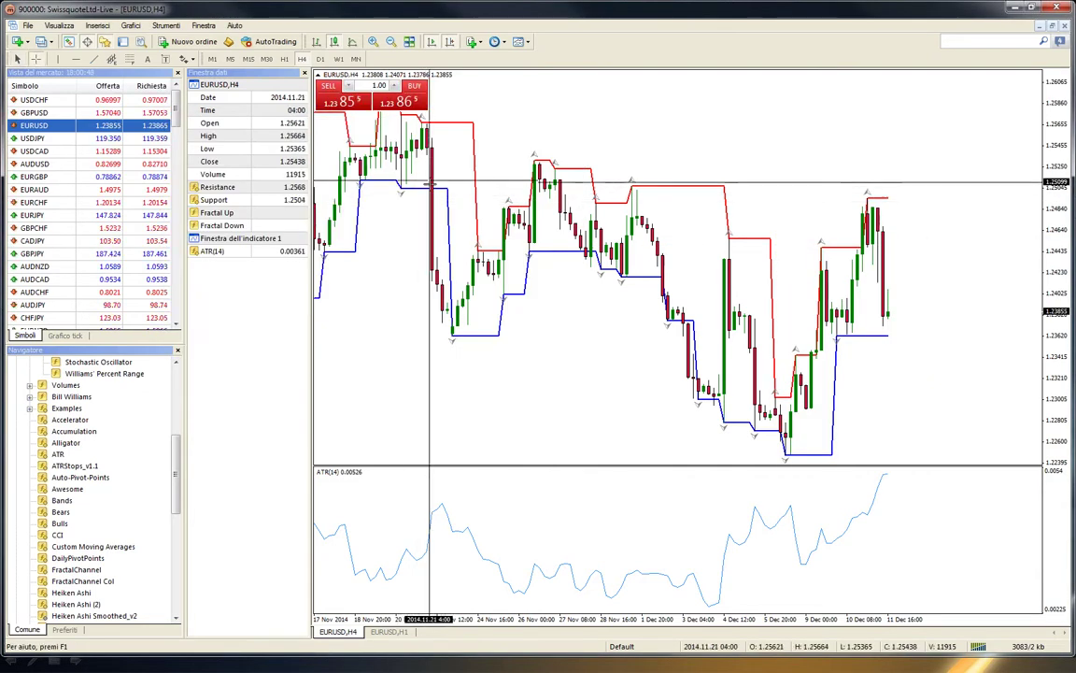
left_click_drag(432, 195, 453, 339)
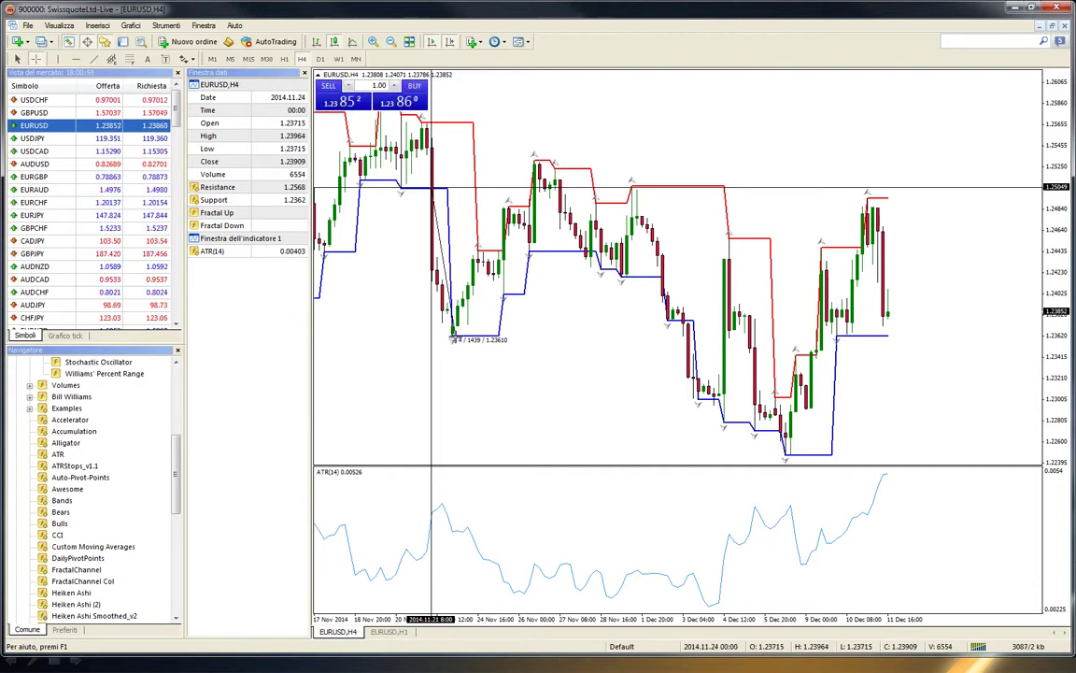
left_click_drag(456, 341, 456, 342)
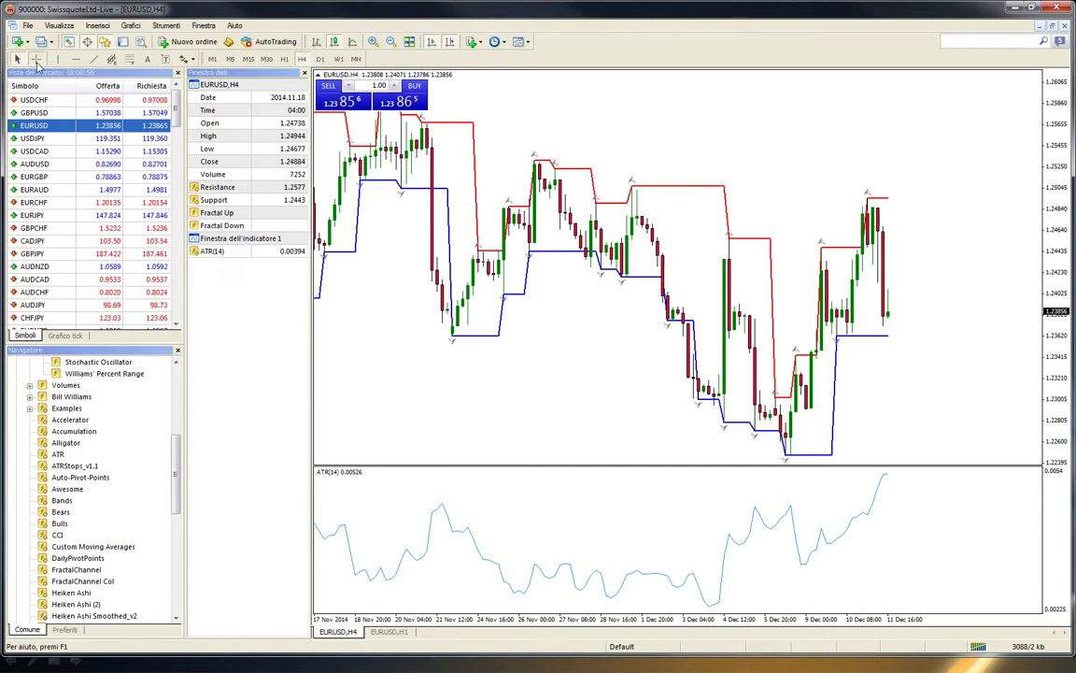
mouse_move(432, 190)
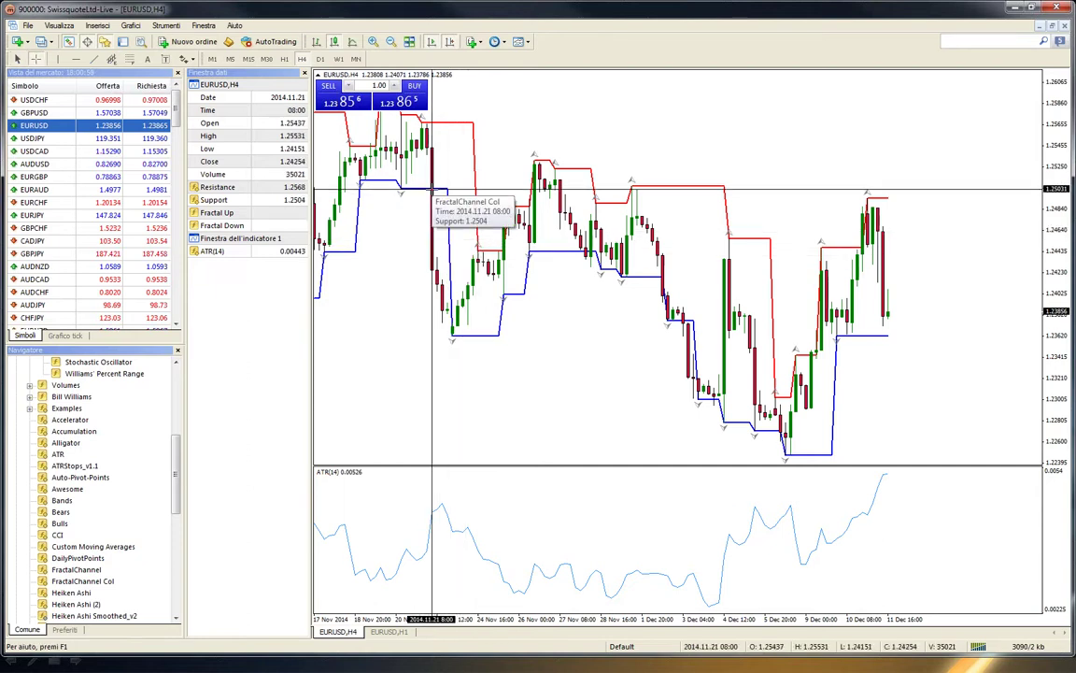
left_click_drag(433, 190, 453, 337)
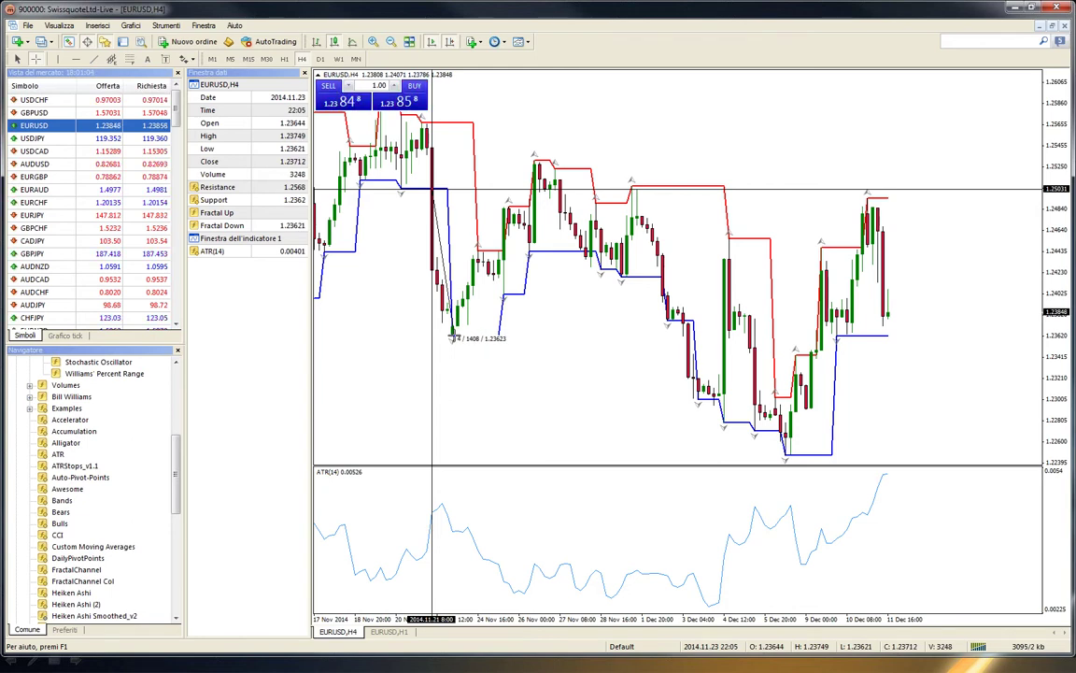
left_click_drag(453, 338, 438, 271)
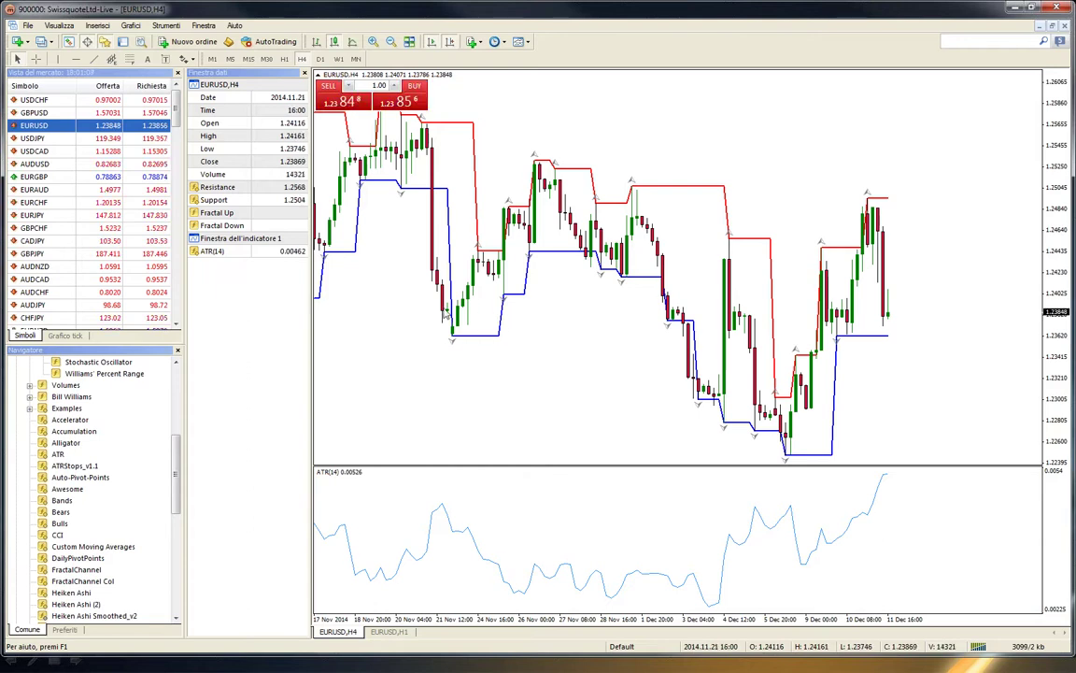
mouse_move(446, 316)
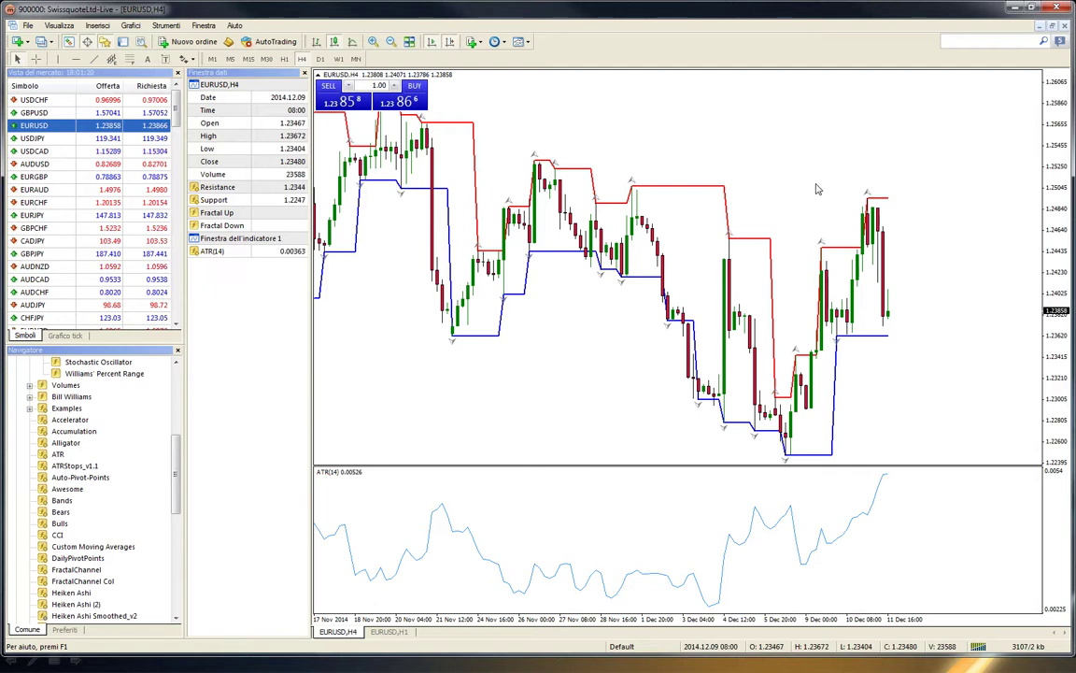
left_click(37, 59)
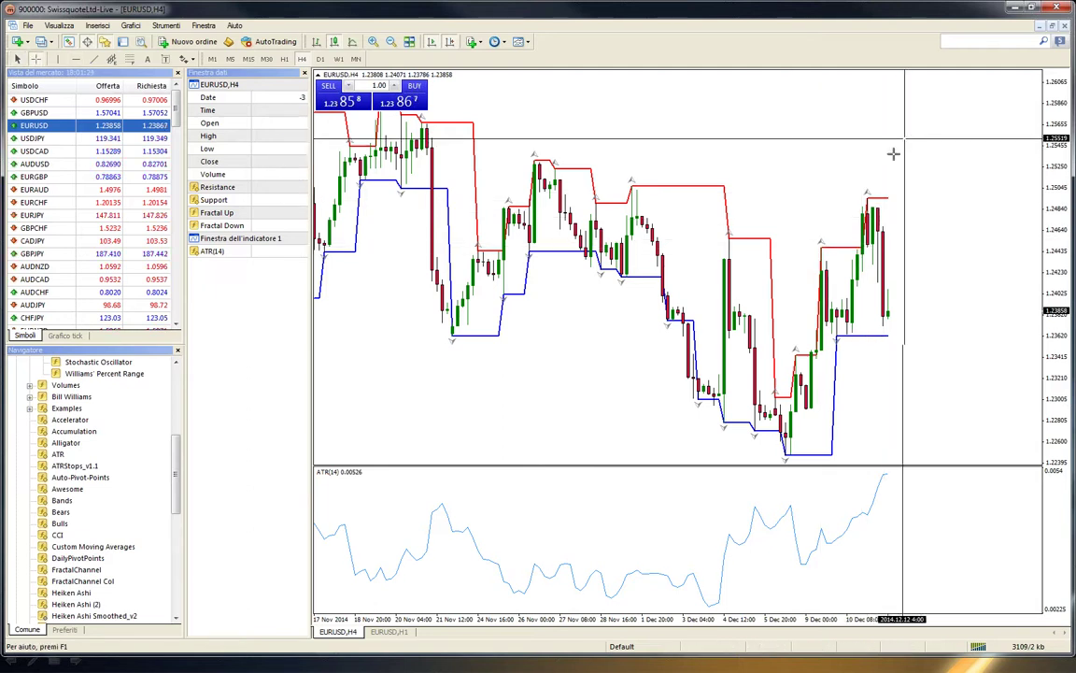
Switch to the Fractals workbook in Excel and compare the 29/10/14 trade's ATR in C4 with its result in D4
key("alt+Tab")
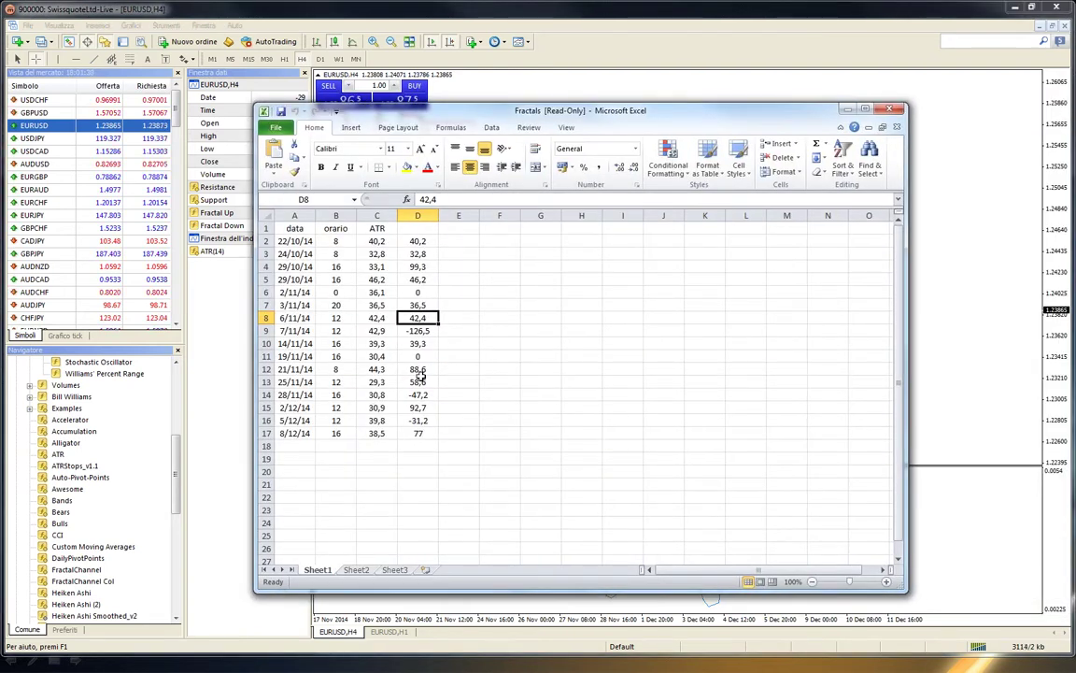
left_click(417, 266)
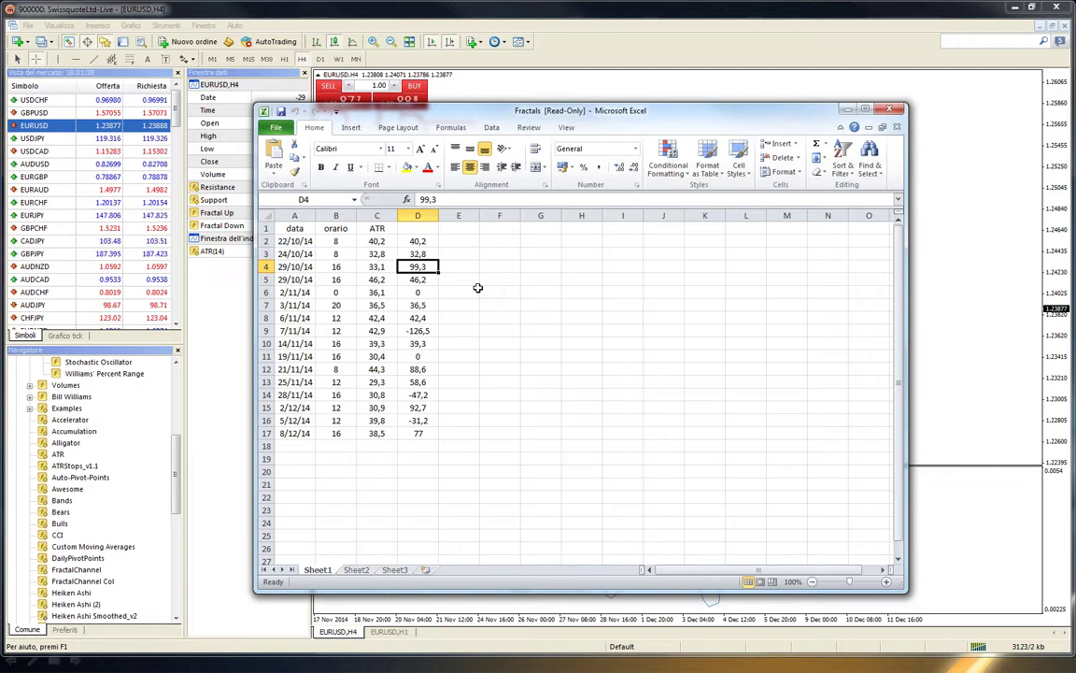
key("Left")
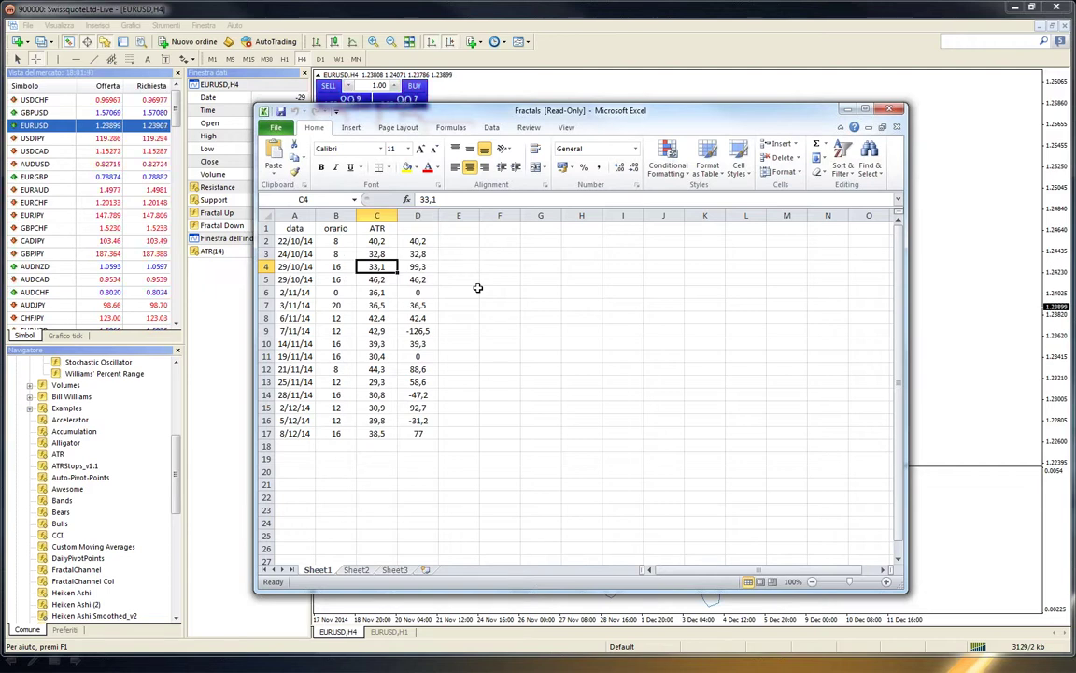
key("Right")
key("Right")
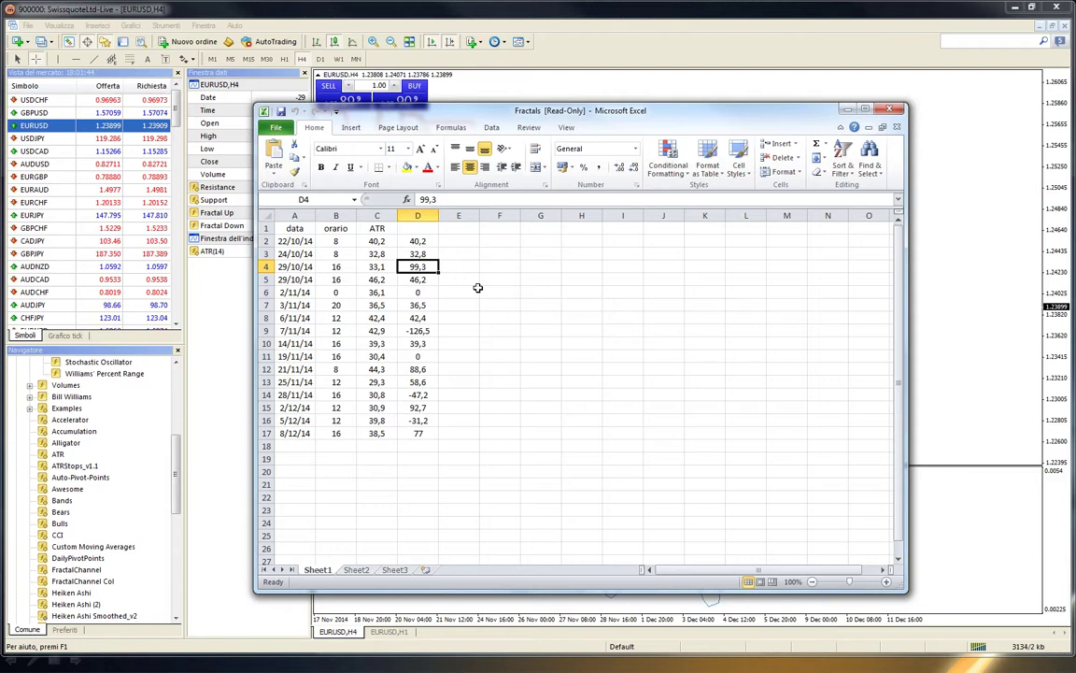
key("Left")
key("Left")
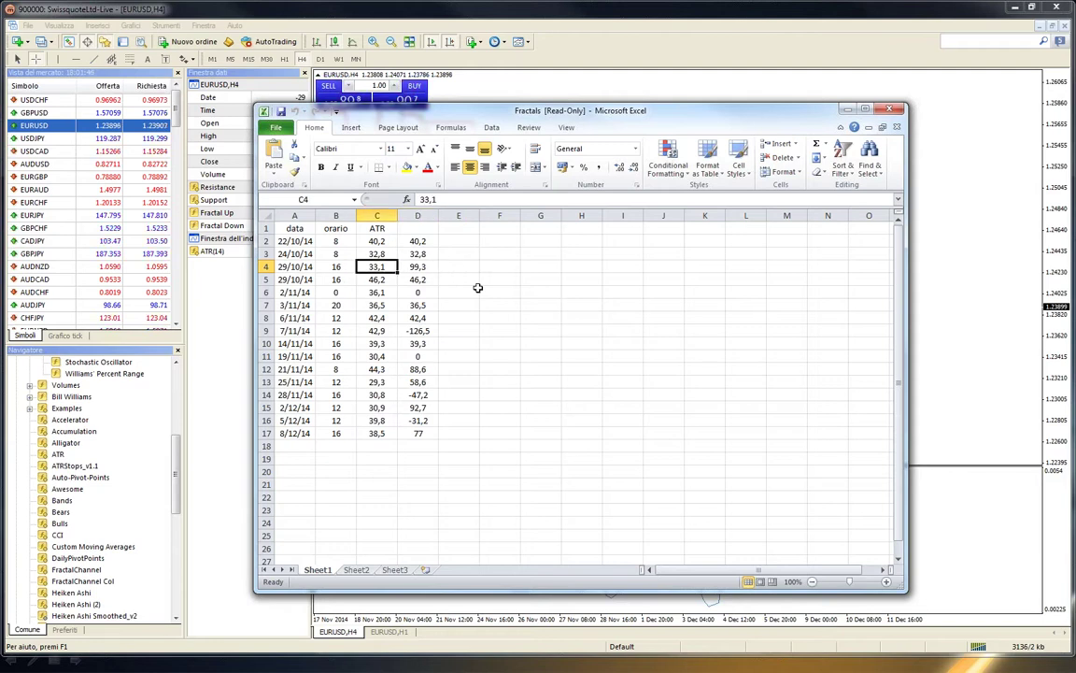
key("Right")
key("Right")
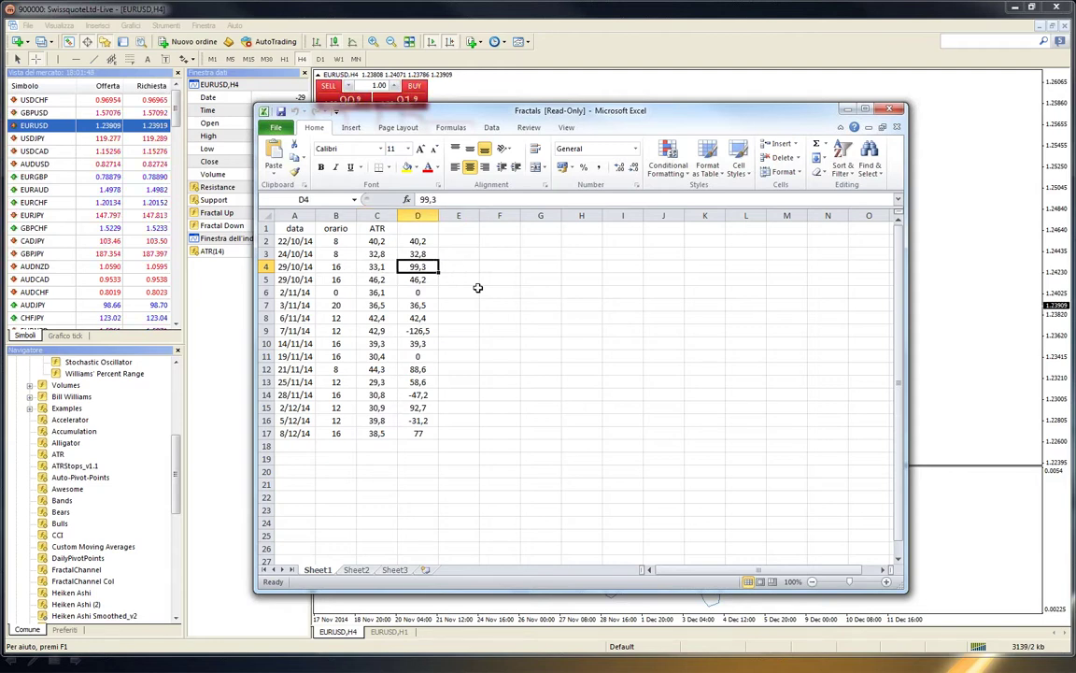
key("Left")
key("Left")
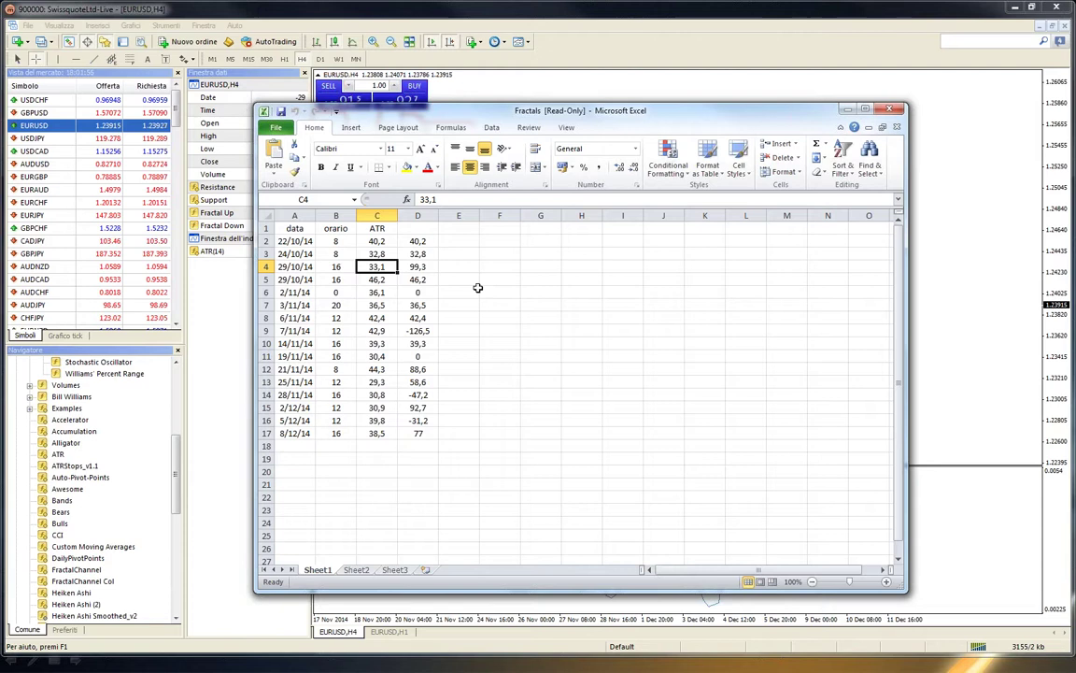
key("Right")
key("Left")
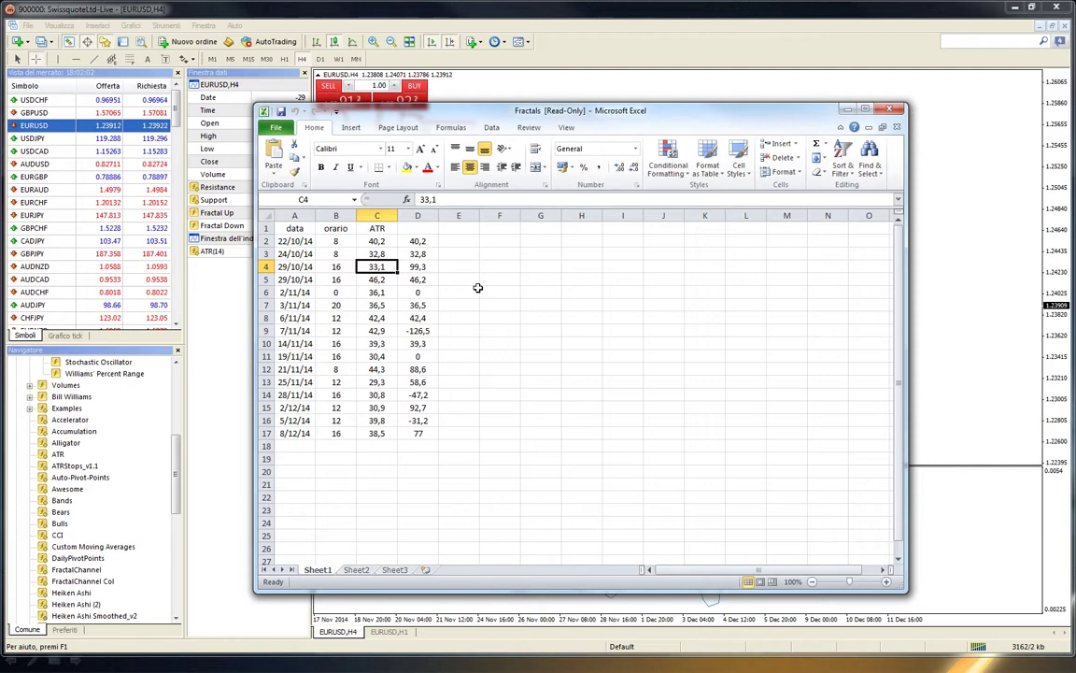
key("Up")
key("Down")
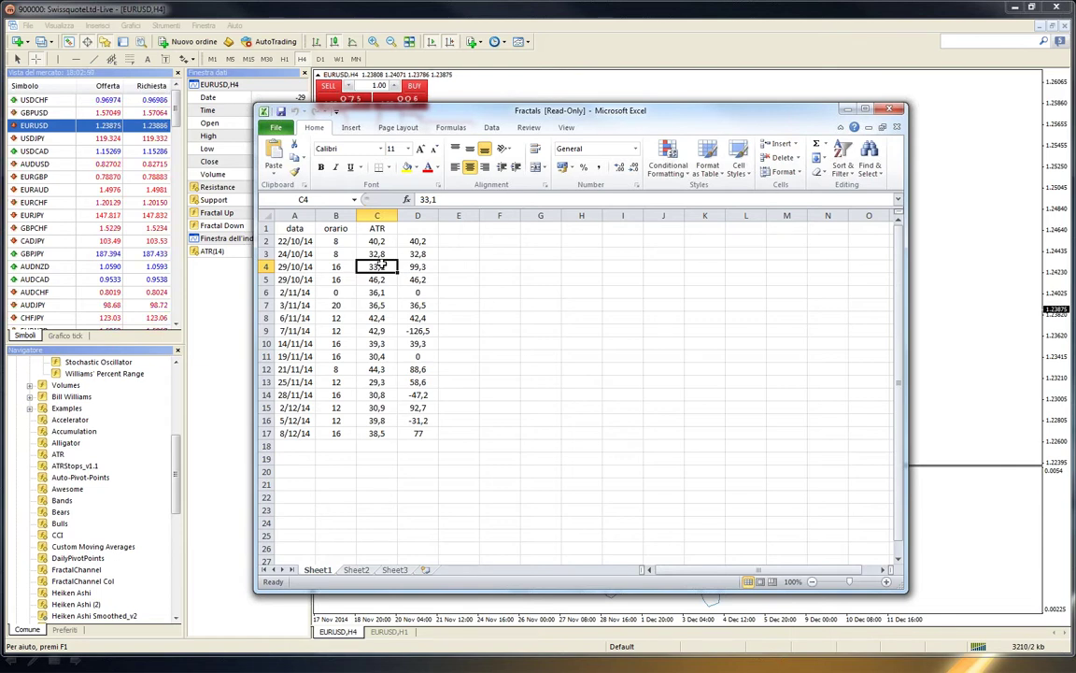
Check the 10 December support on the platform's chart, and review the workbook's ATR values from C13 up to C8, finishing on C9
left_click(710, 598)
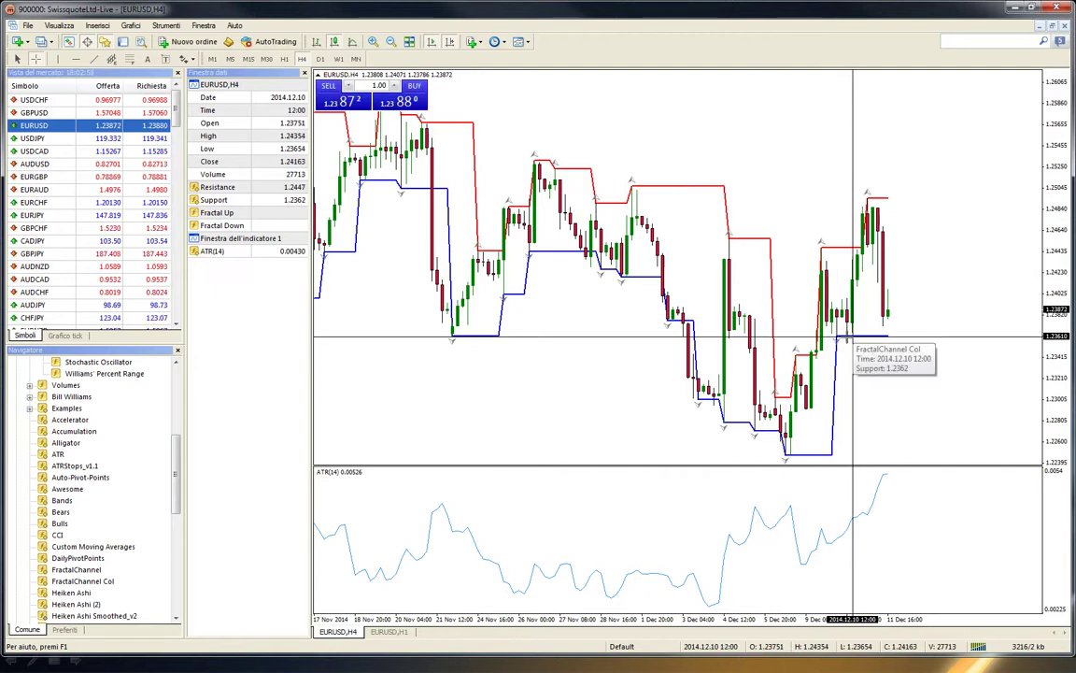
mouse_move(852, 326)
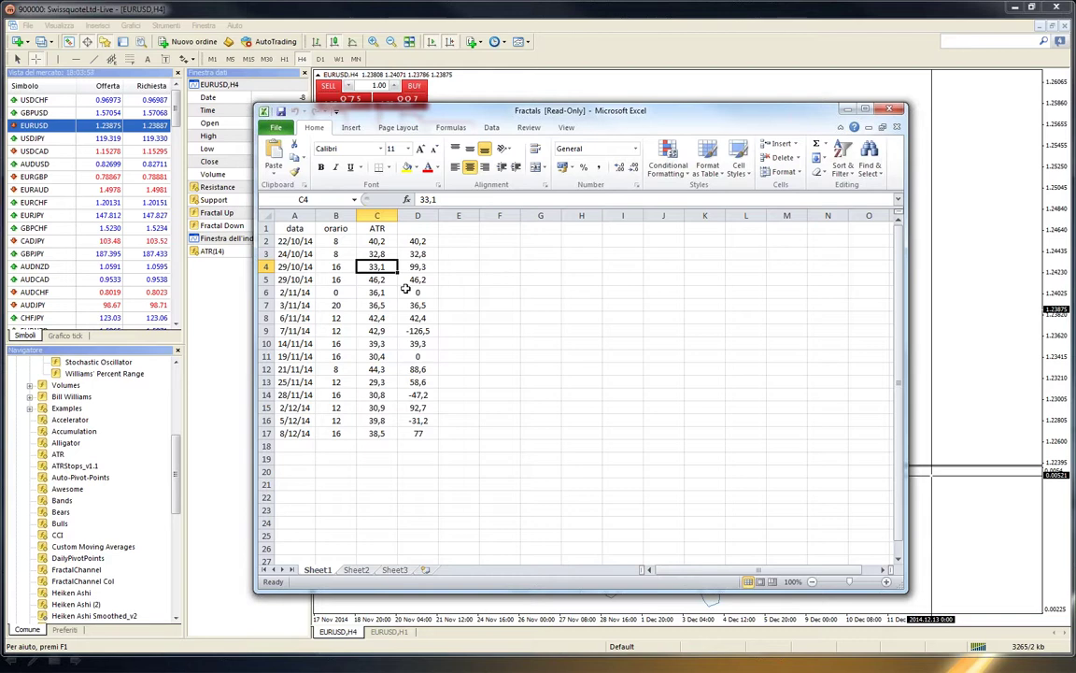
left_click(384, 382)
key("Up")
key("Up")
key("Up")
key("Up")
key("Up")
key("Right")
key("Left")
key("Down")
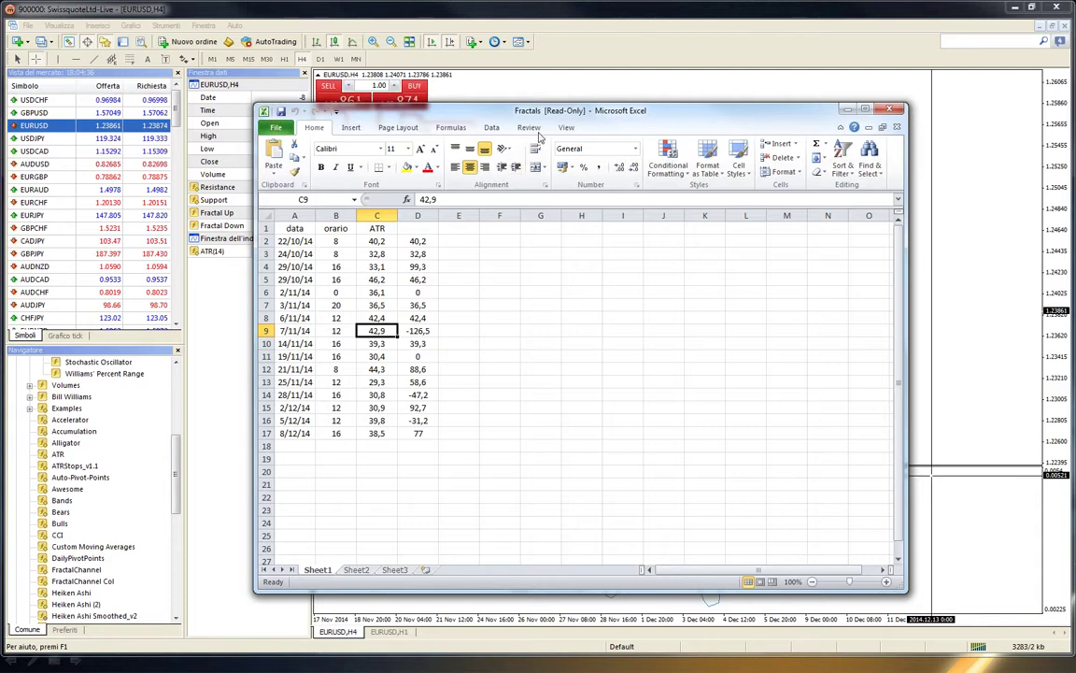
Return to the trading platform, switch the EURUSD chart to H1 and M15 in turn, and turn on the crosshair over the M15 chart
left_click(939, 126)
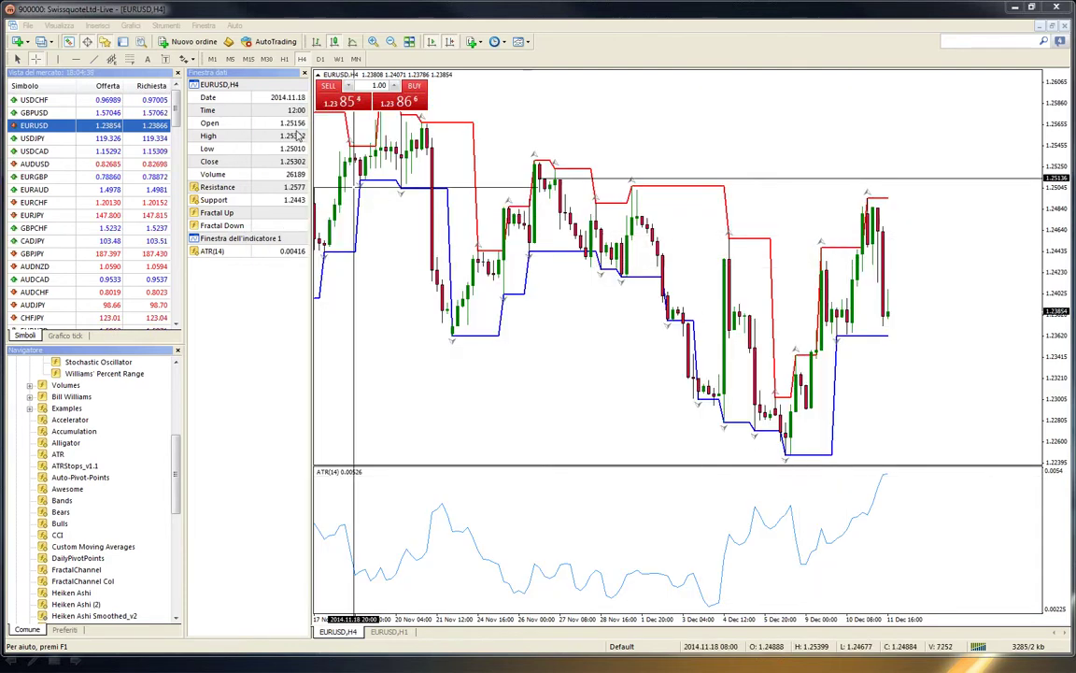
left_click(285, 58)
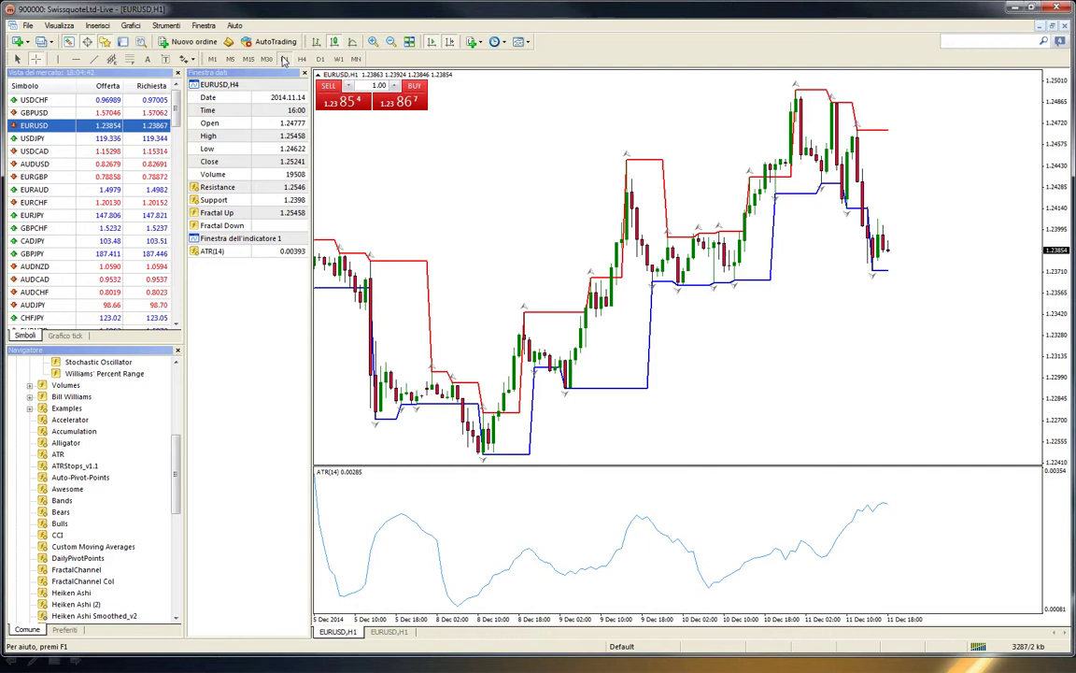
left_click(248, 59)
middle_click(570, 229)
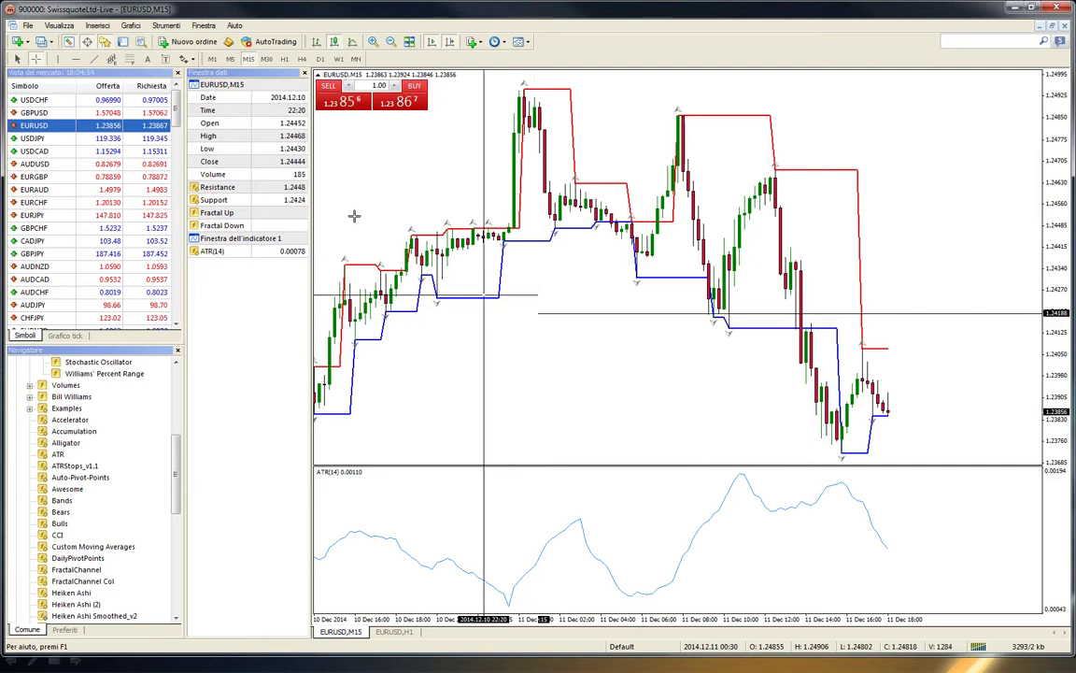
Compare the EURUSD chart's fractal levels and ATR on the M1 and M5 timeframes
left_click(212, 59)
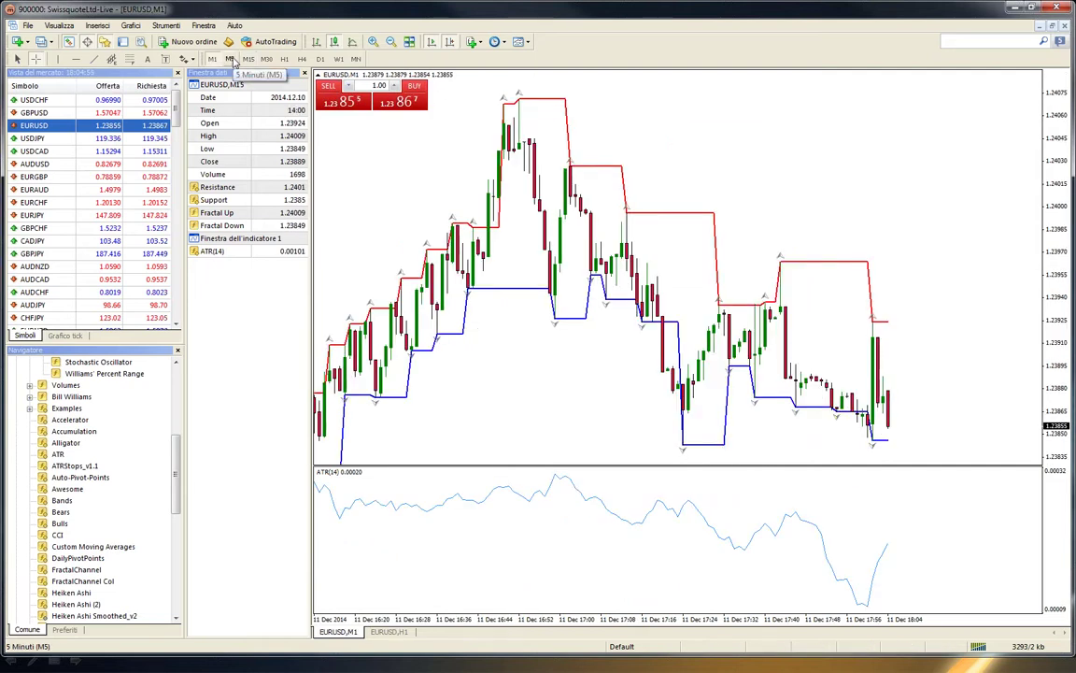
left_click(231, 59)
left_click(220, 60)
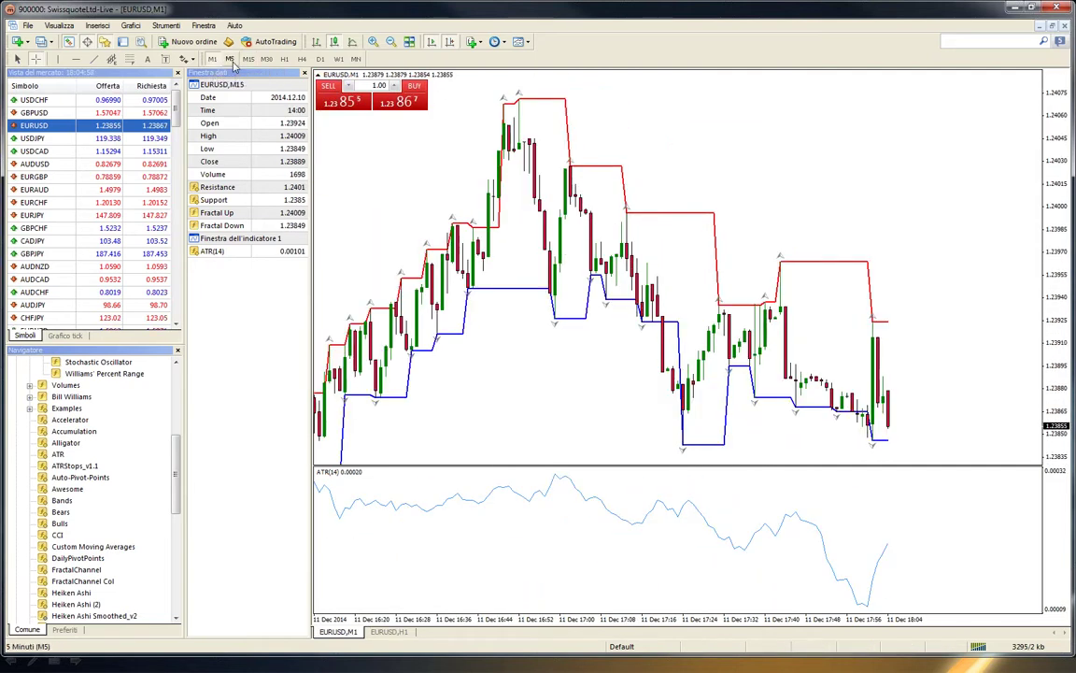
left_click(230, 59)
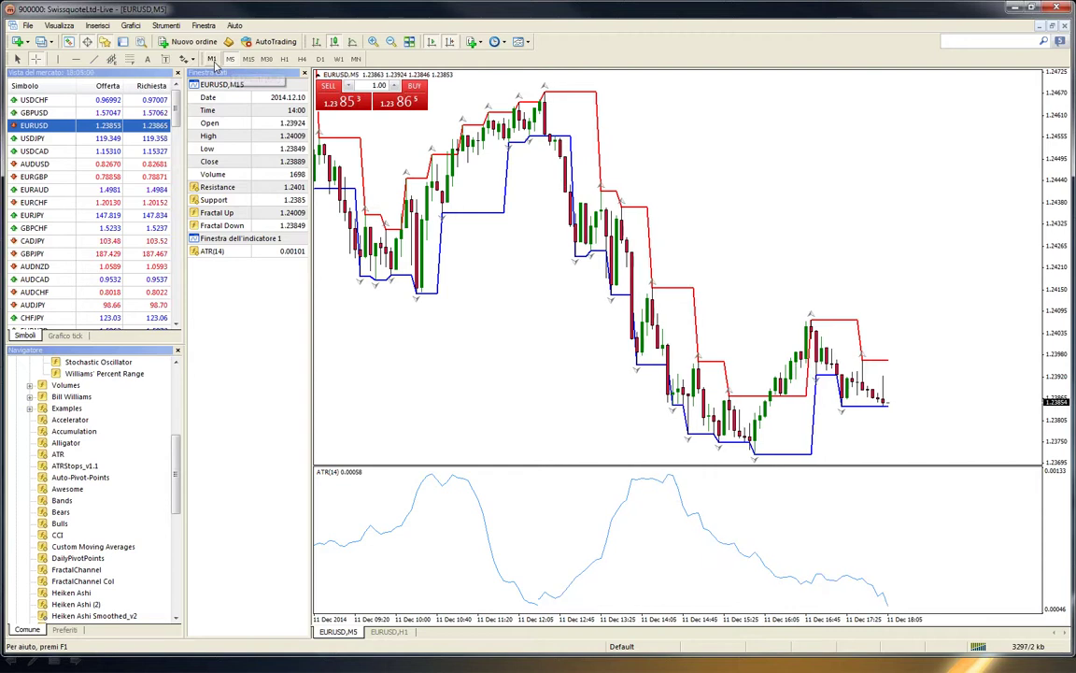
left_click(212, 59)
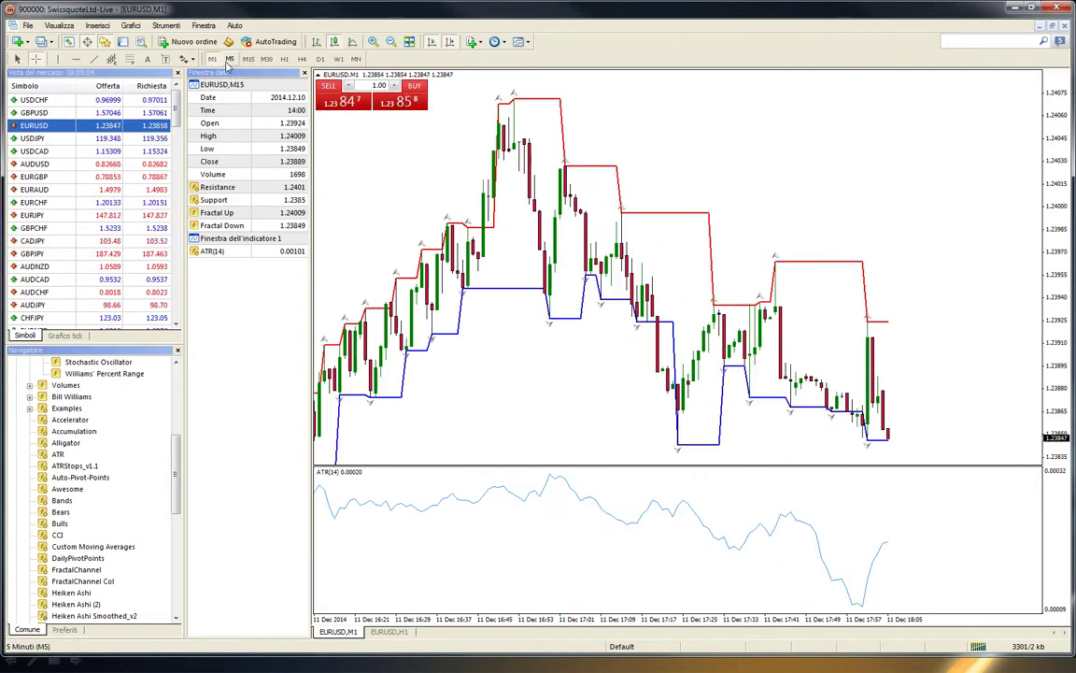
left_click(230, 58)
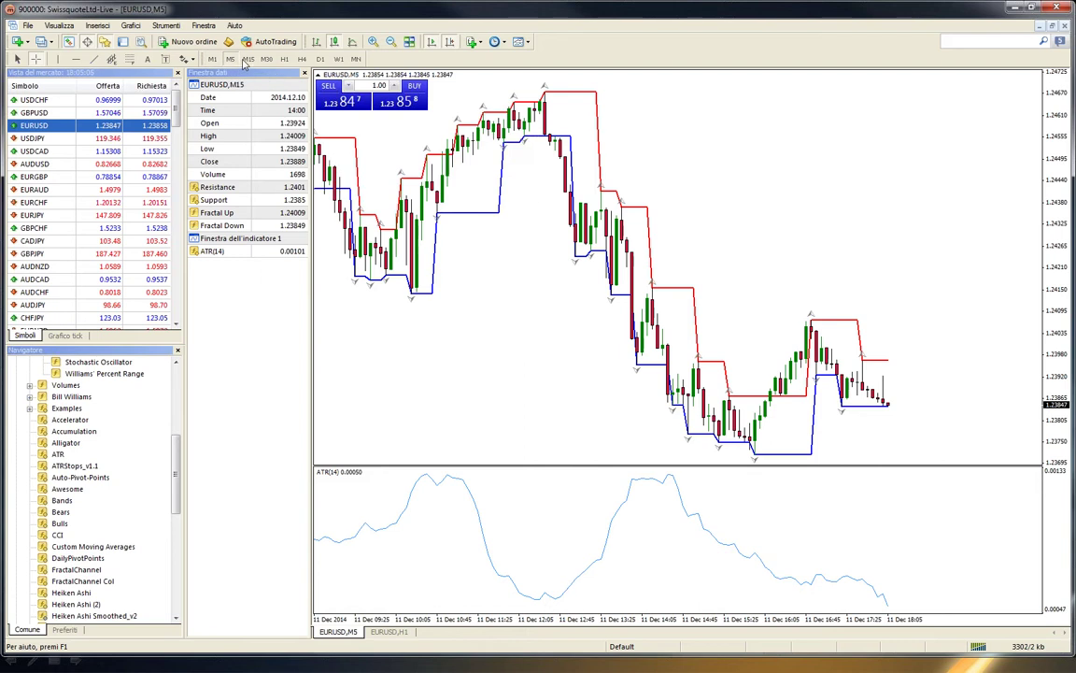
Examine the 11 December support break on the M15 chart with the crosshair, and compare it with the M5 chart
left_click(248, 58)
middle_click(678, 372)
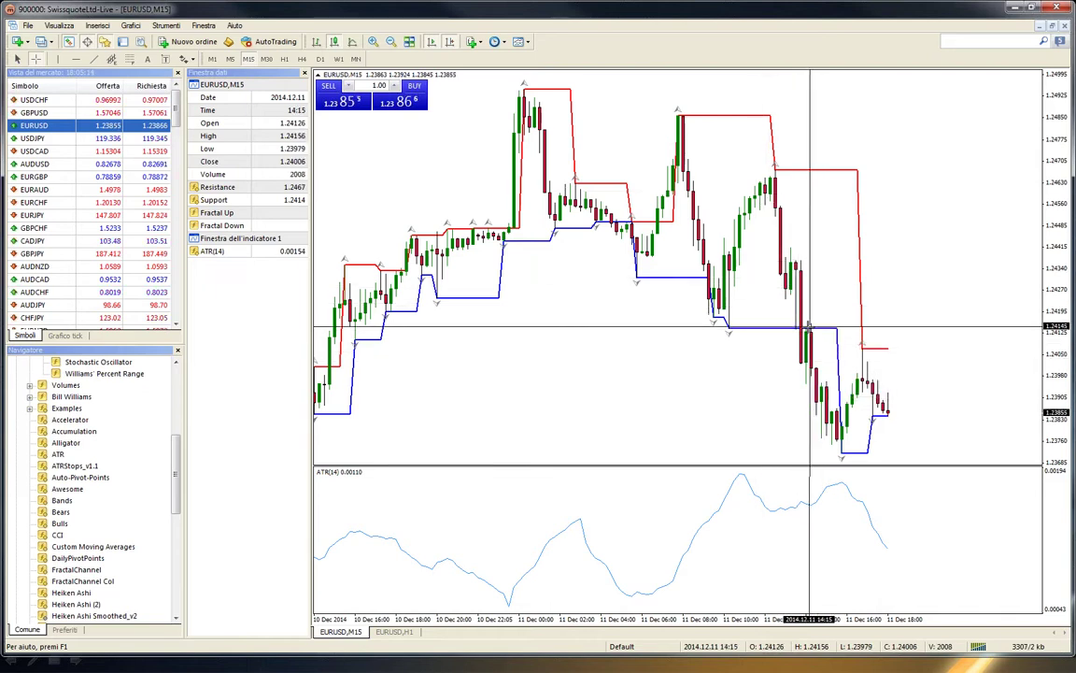
left_click_drag(799, 325, 719, 402)
left_click(230, 59)
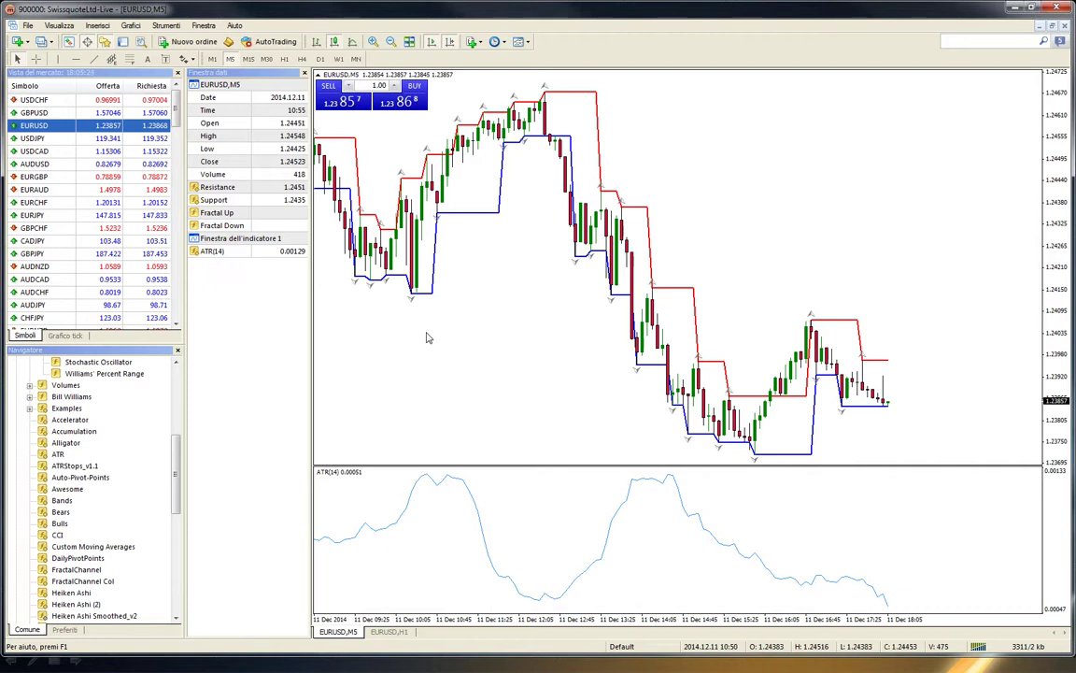
left_click(248, 57)
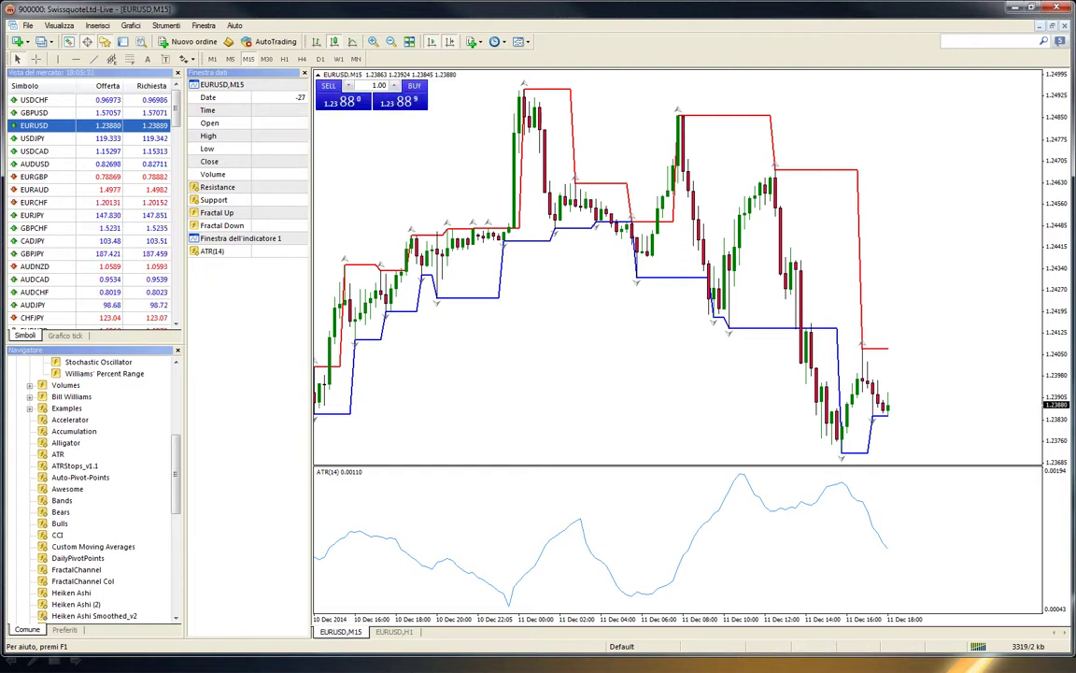
Restore the maximised Fractals workbook to a smaller window, then return to the platform and set the EURUSD chart to H4 with the crosshair on
key("alt+Tab")
left_click_drag(777, 156, 243, 9)
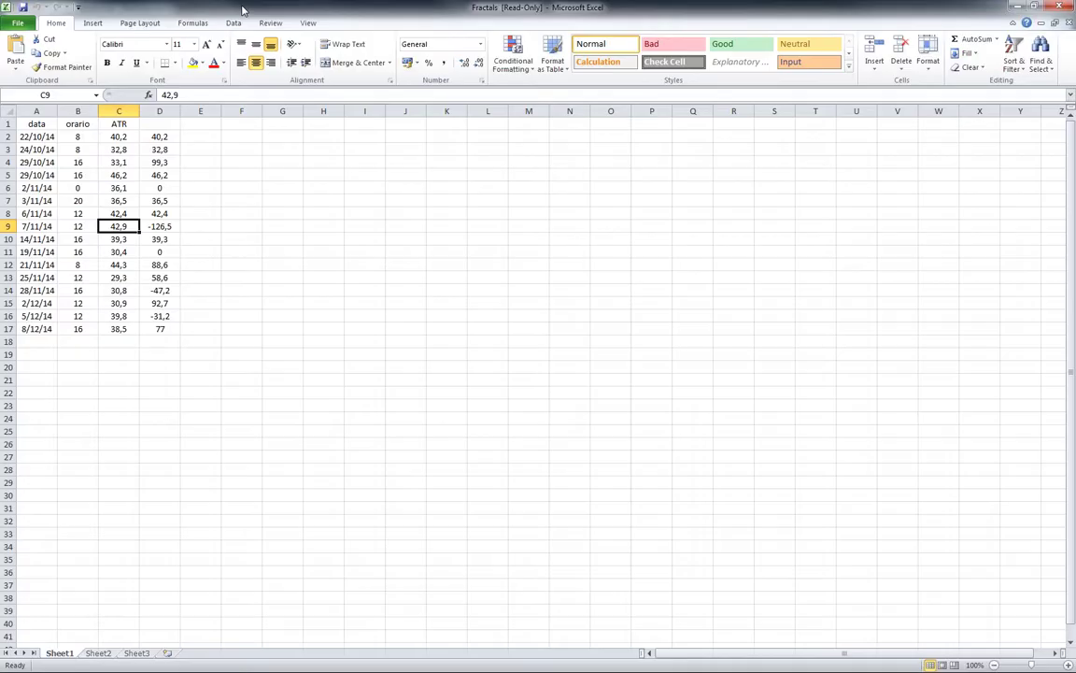
double_click(243, 9)
left_click(928, 324)
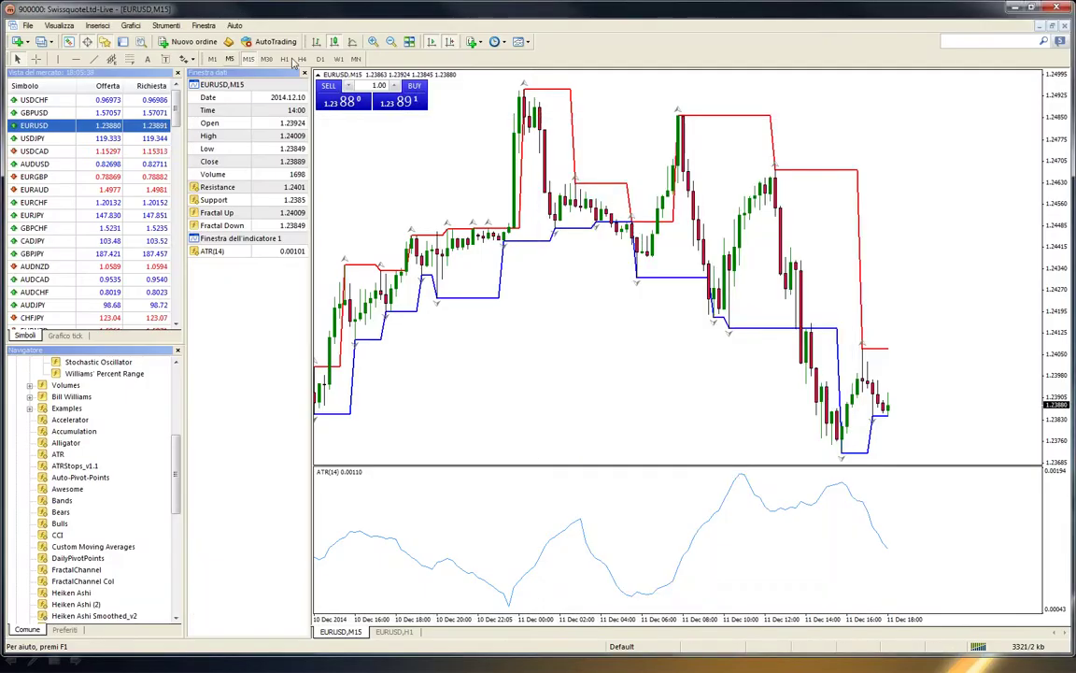
left_click(302, 59)
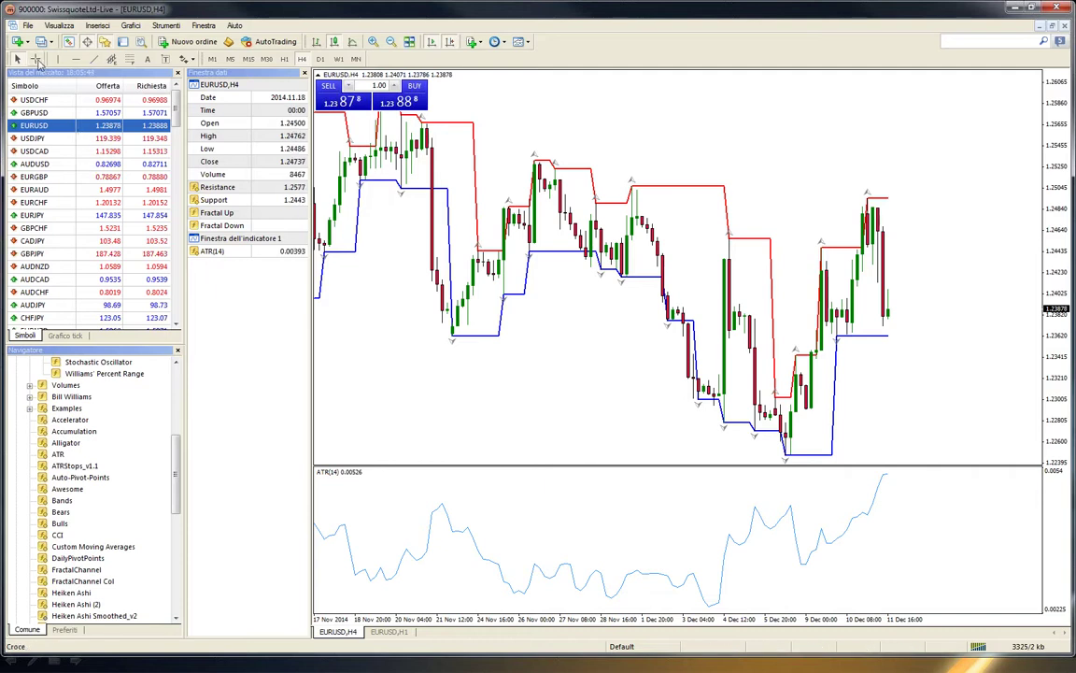
key("ctrl+f")
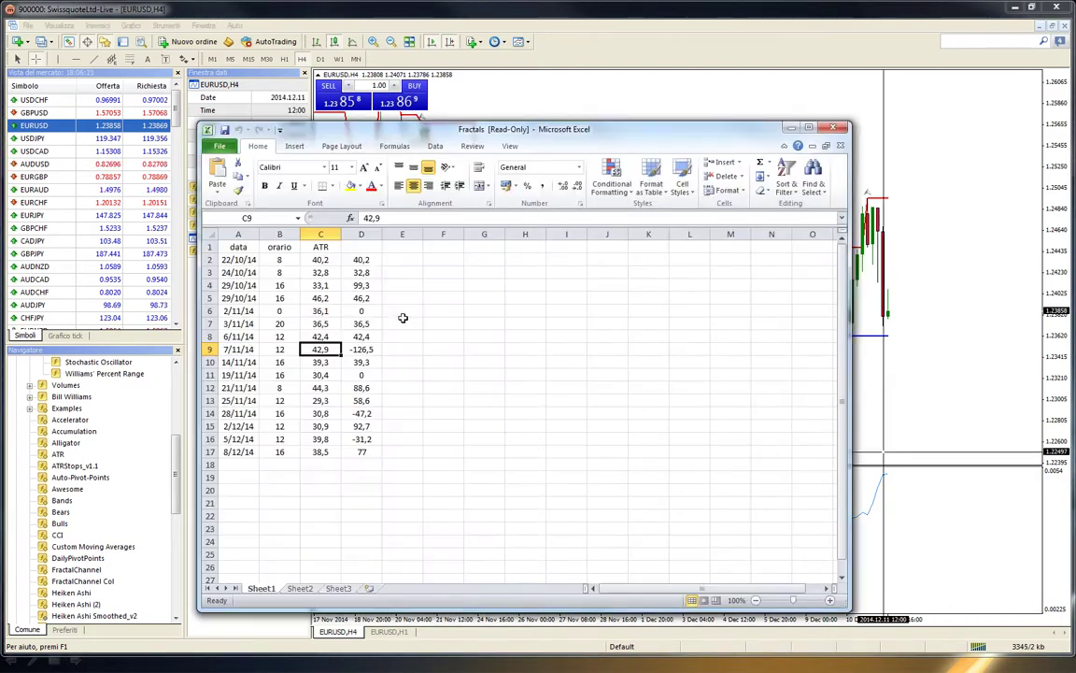
In the Fractals workbook, select D2:D17 to read the overall result, and review the losing trades in D9 and D14
left_click(365, 260)
left_click_drag(364, 259, 366, 449)
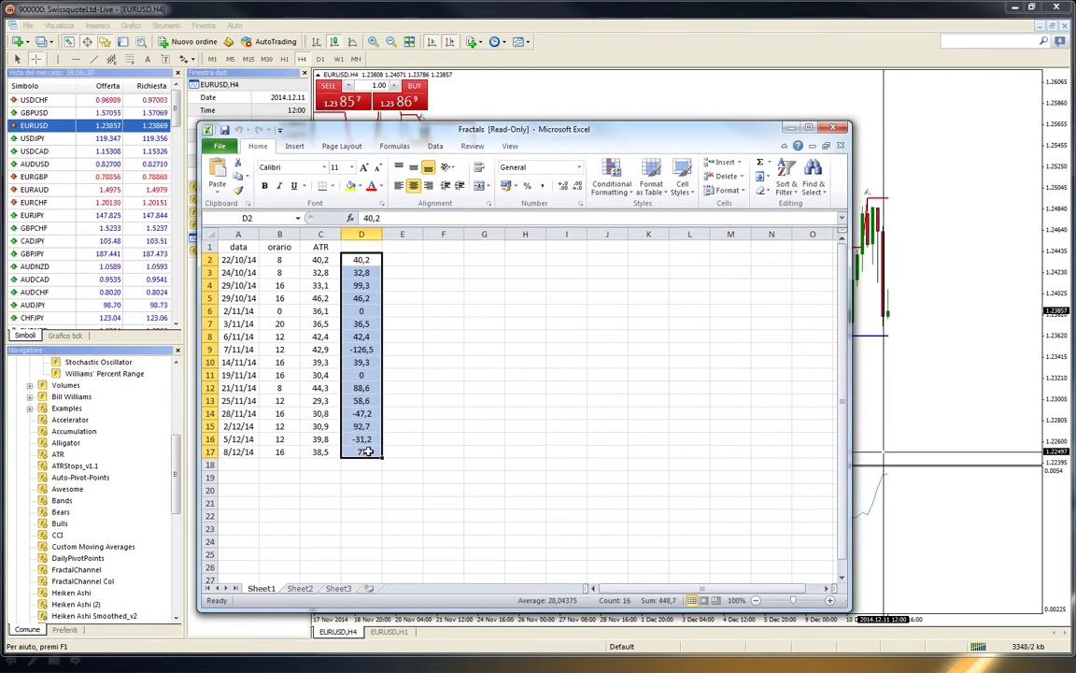
key("shift+BackSpace")
key("Down")
key("Down")
key("Down")
key("Down")
key("Down")
key("Down")
key("Down")
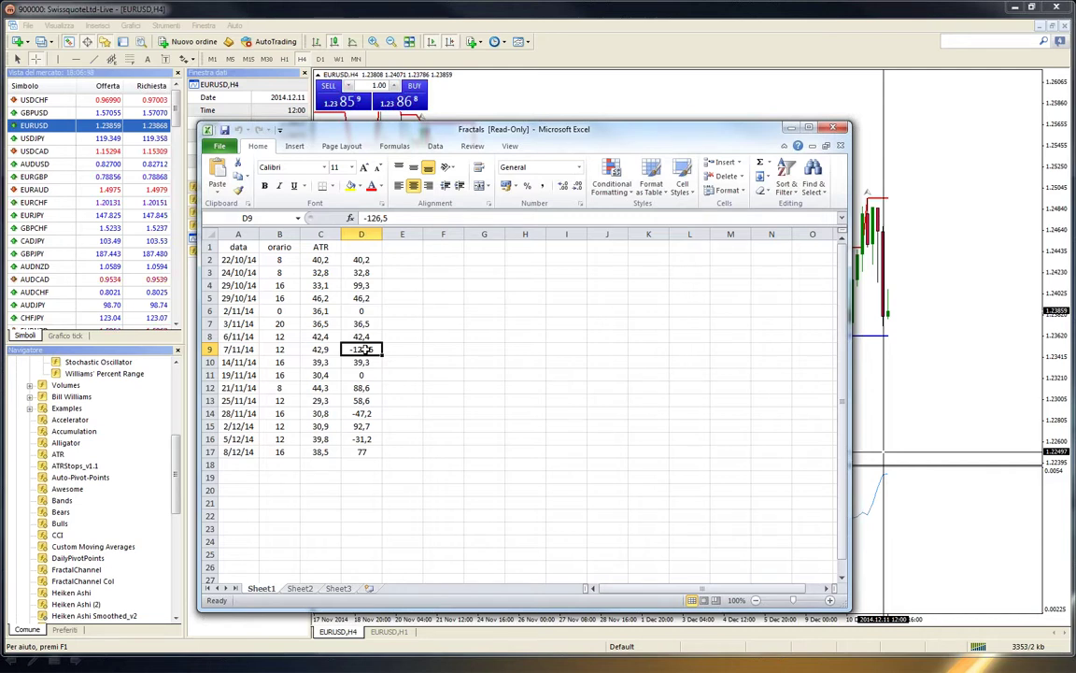
left_click(361, 413)
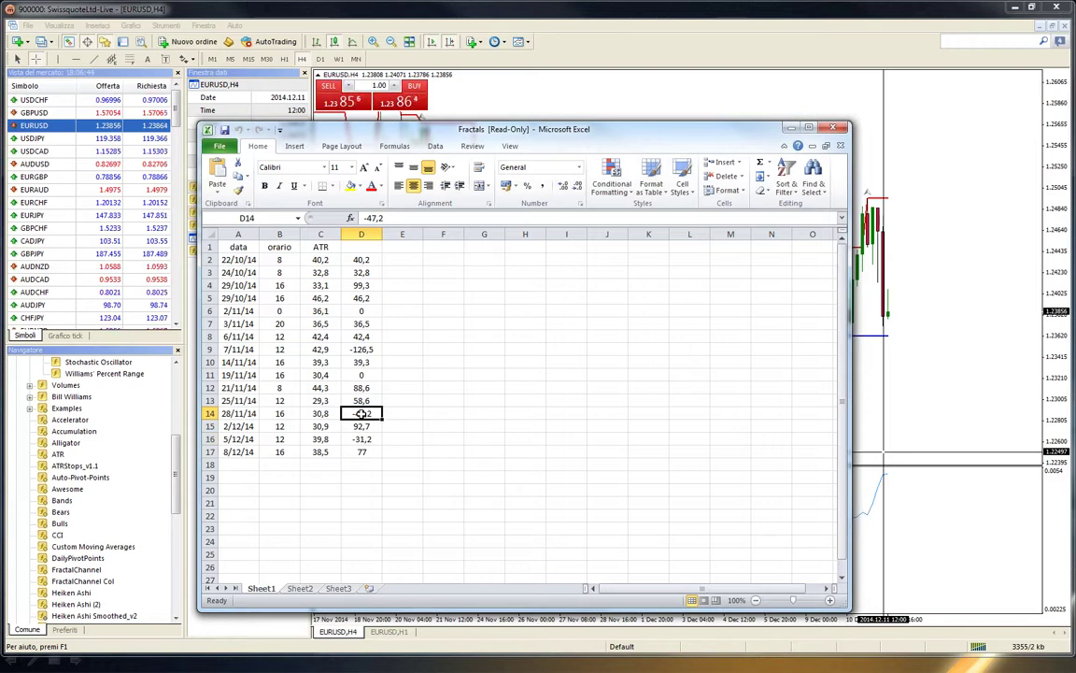
Check the results in D2 and D4, and compare the 29/10/14 trade's ATR in C4 with its result
left_click(371, 259)
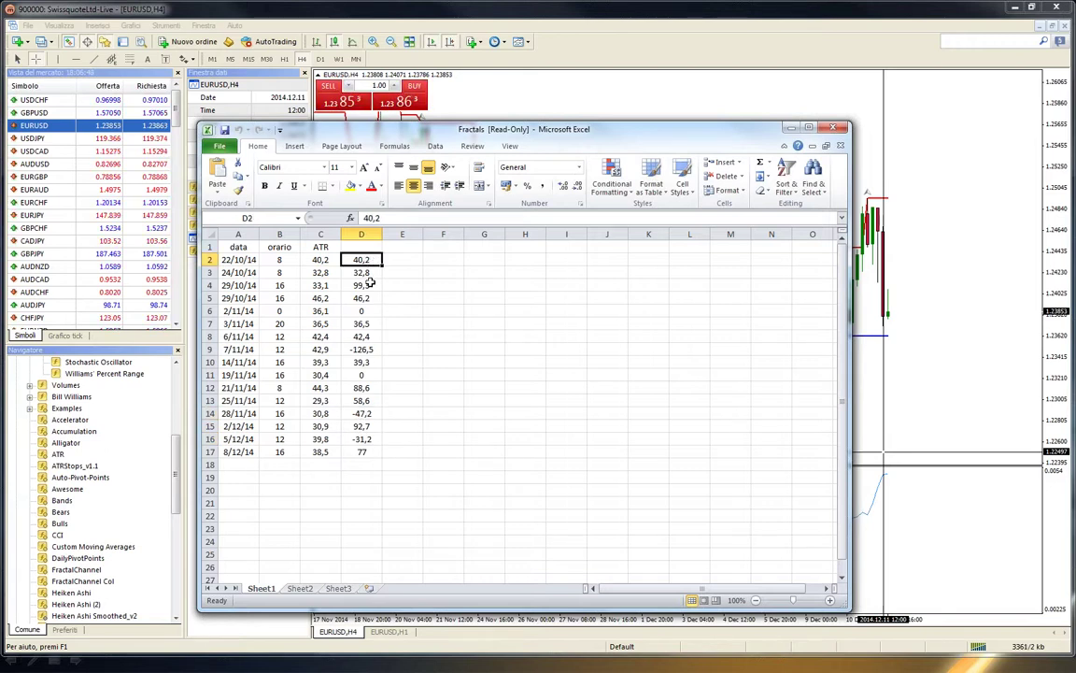
left_click(369, 284)
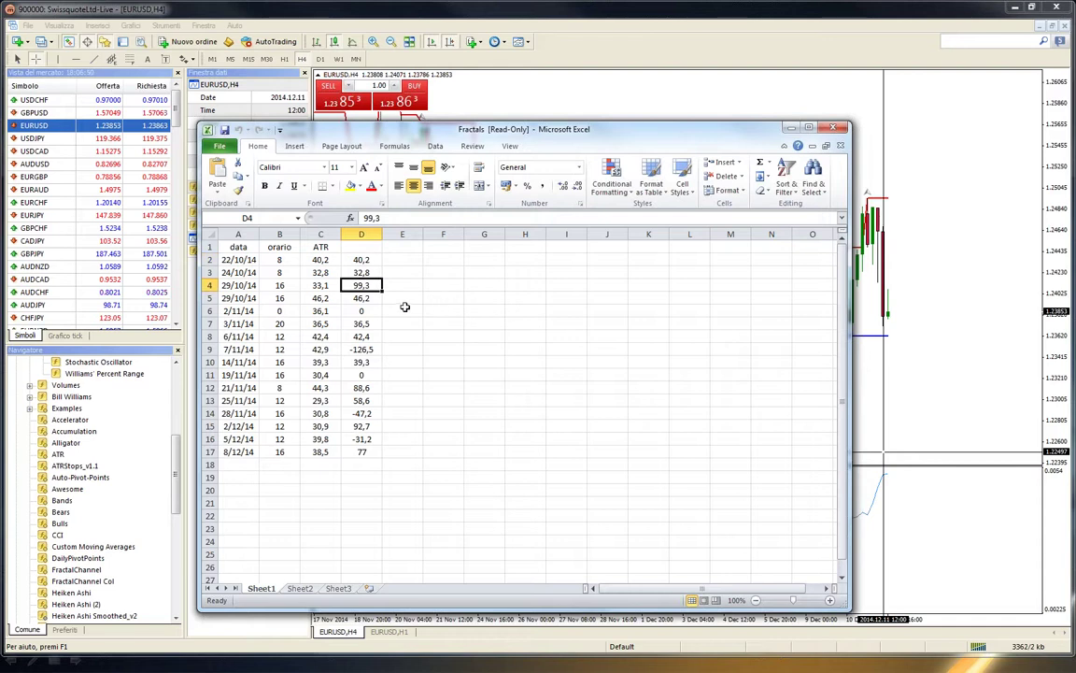
left_click_drag(322, 286, 360, 284)
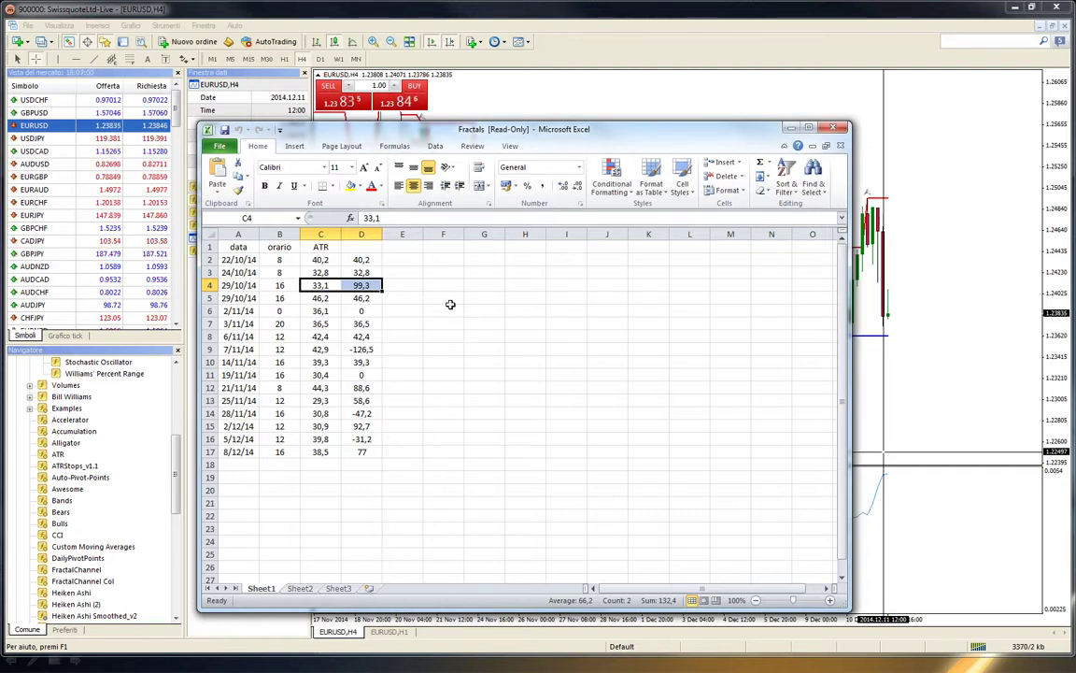
Compare the zero-result trades in D6 and D11, and check the ATR of the 2/11/14 trade in C6
left_click(360, 311)
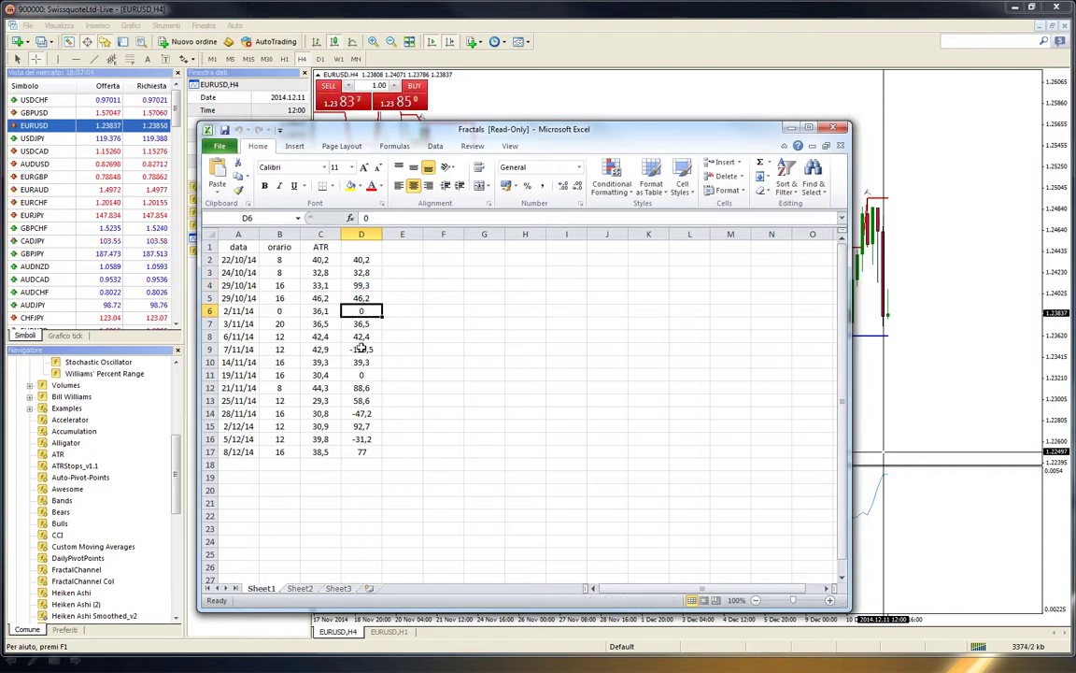
left_click(362, 374)
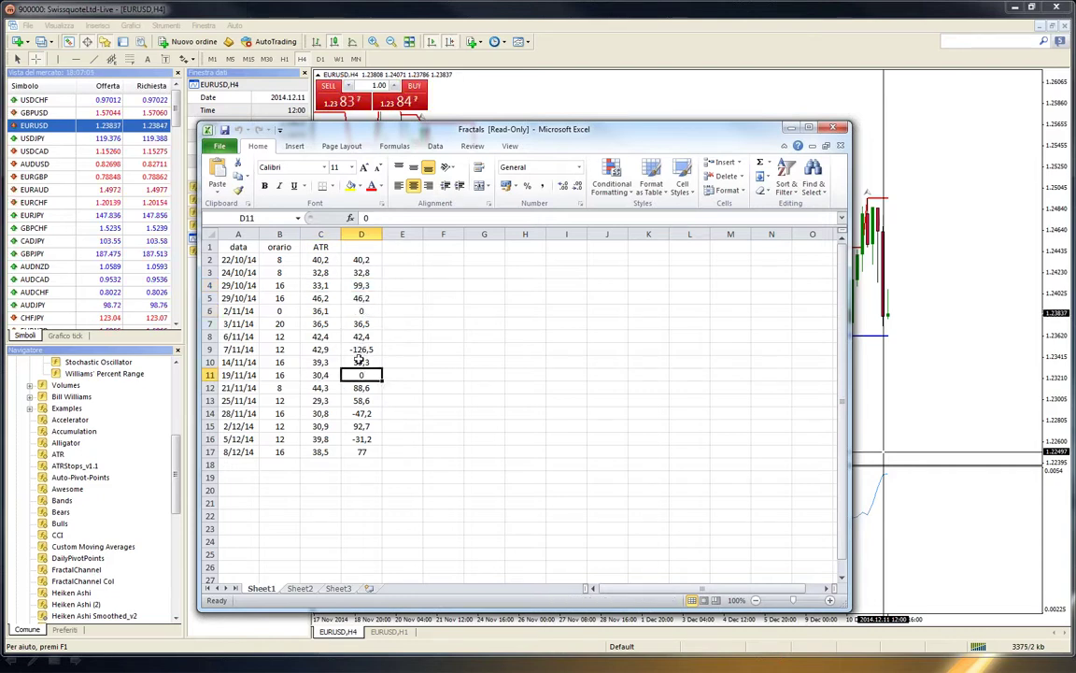
left_click(360, 311)
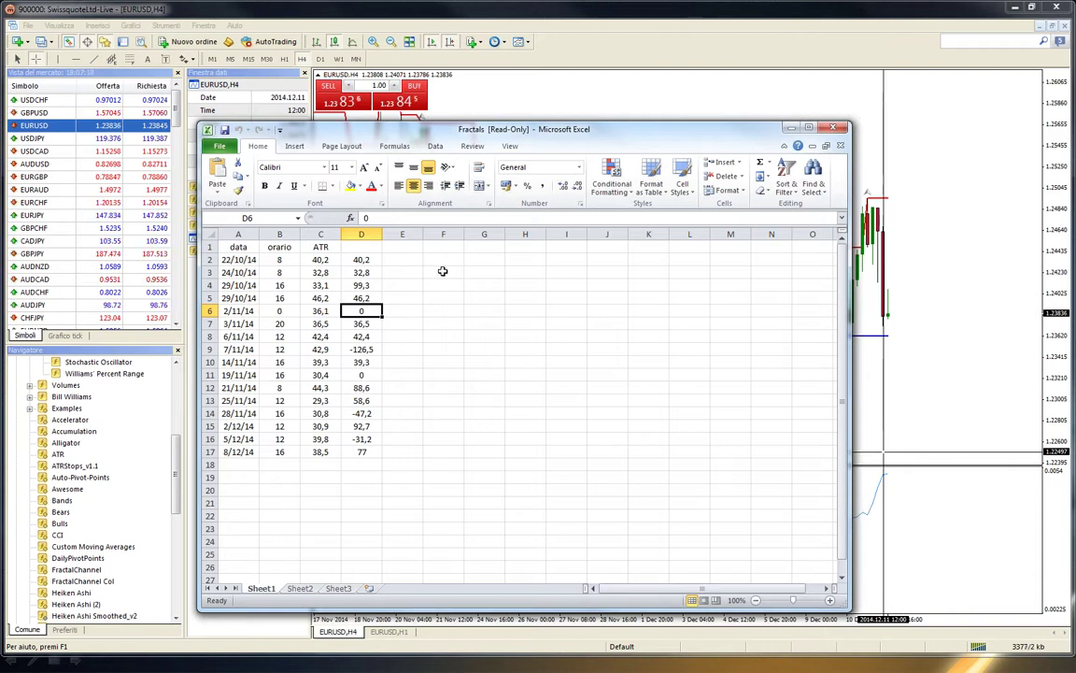
left_click(321, 311)
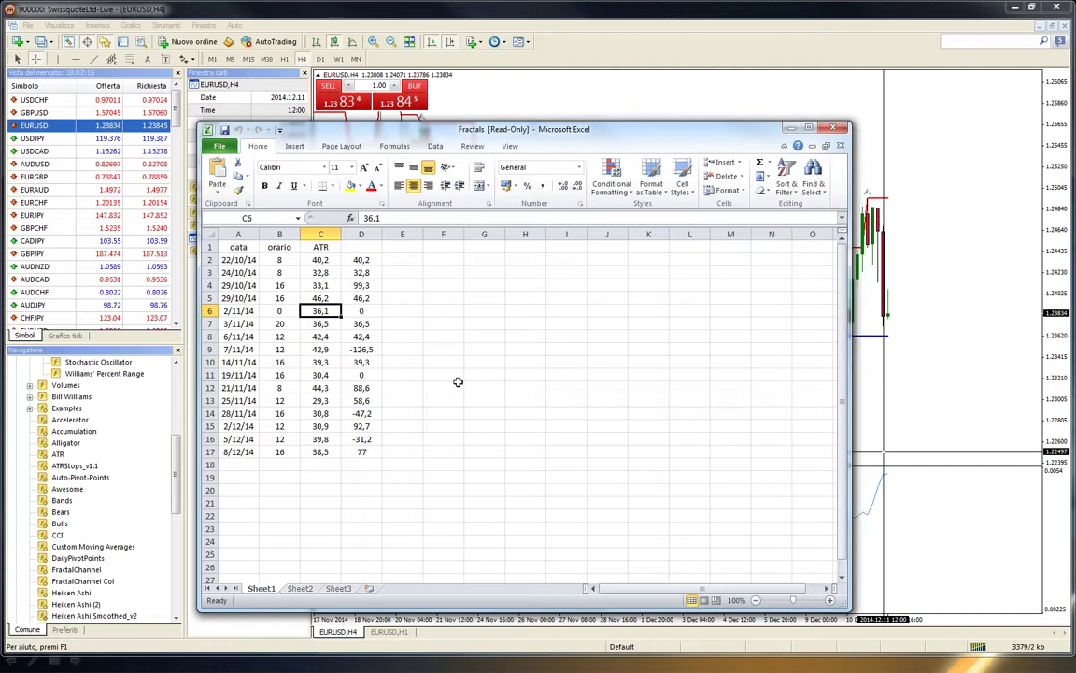
left_click(360, 310)
left_click(362, 376)
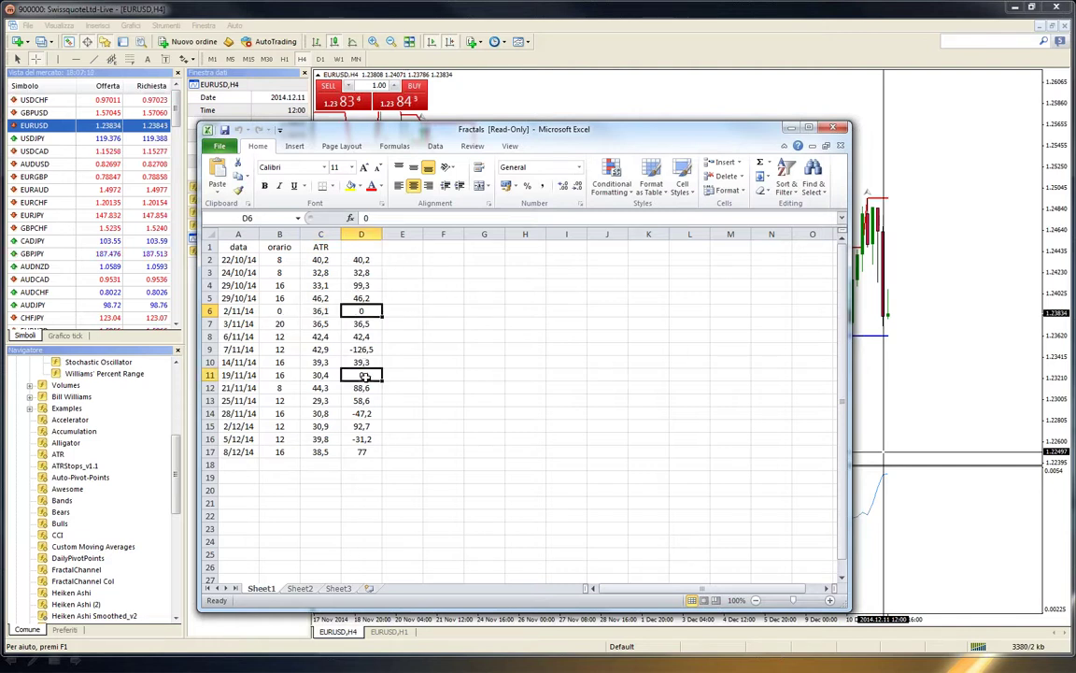
left_click(360, 312)
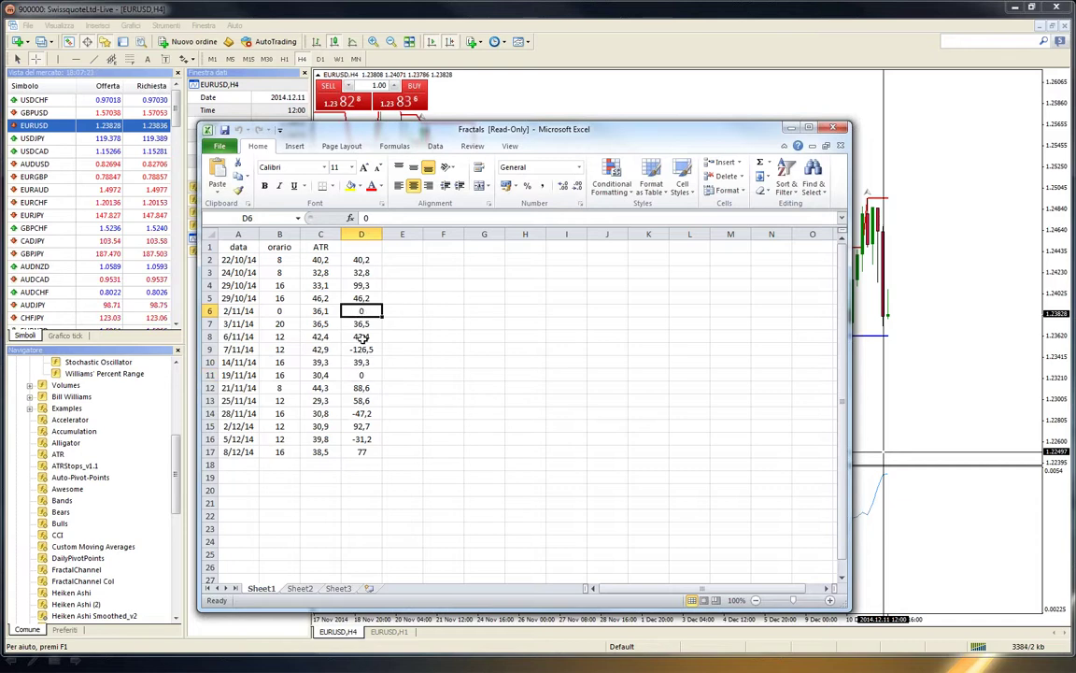
left_click(363, 374)
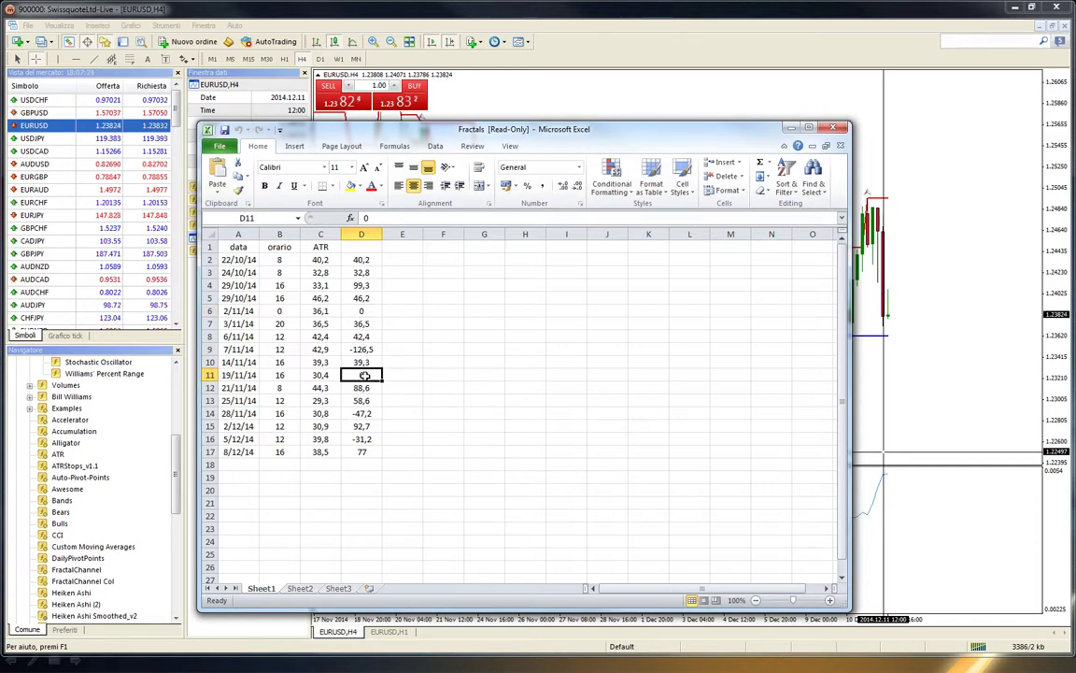
left_click(364, 310)
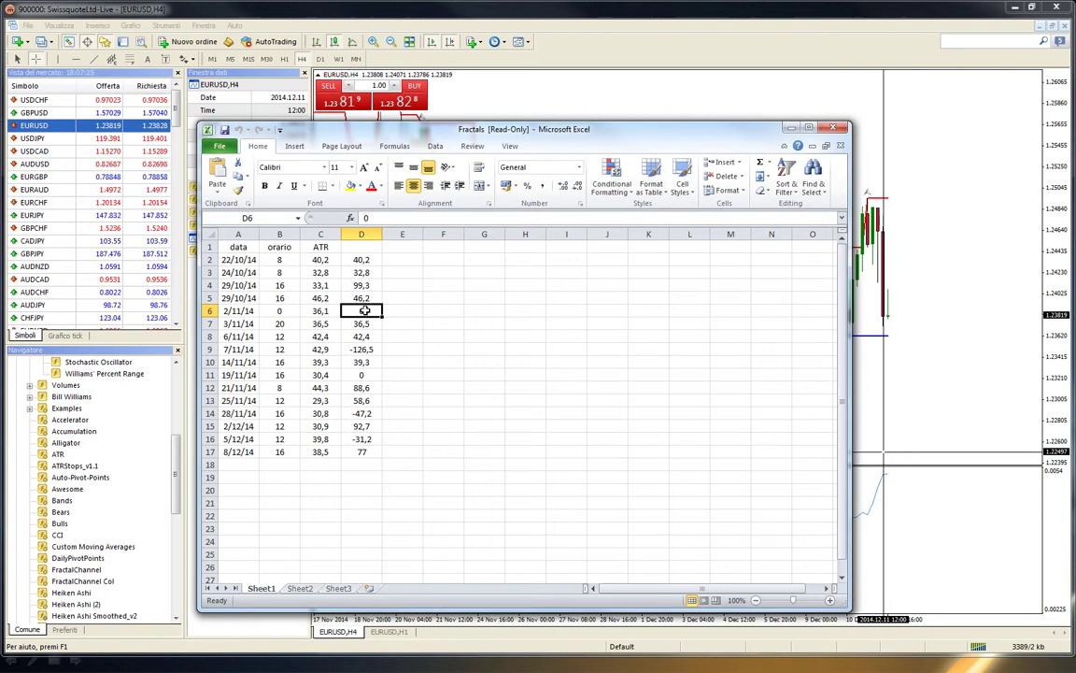
left_click(362, 374)
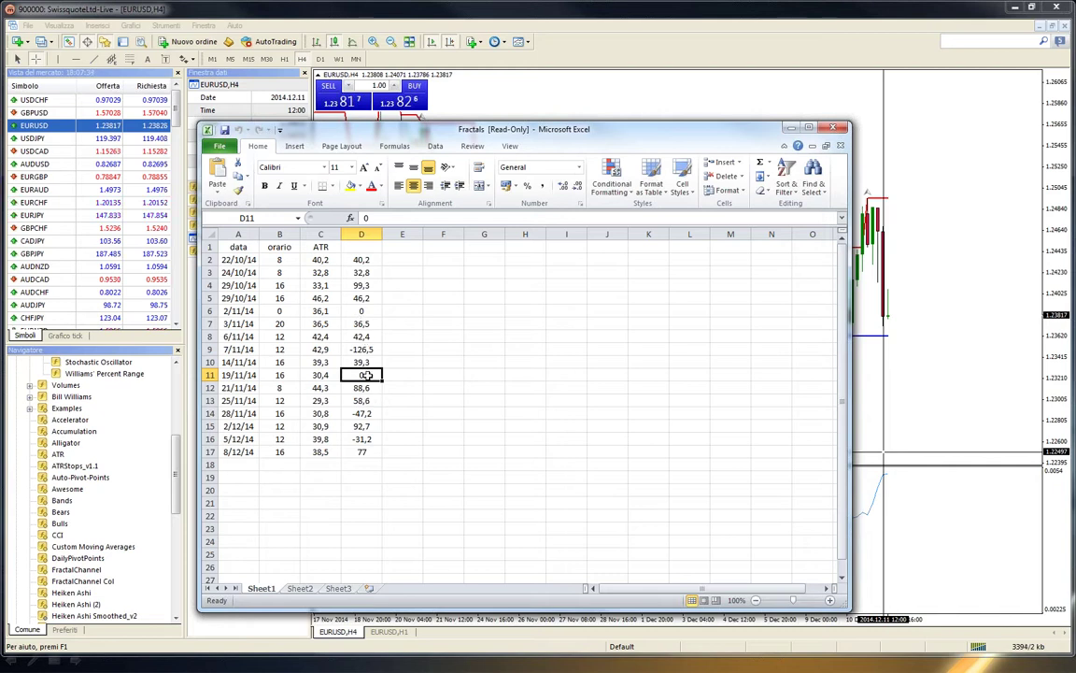
Select the results D2:D17 again to read their total, and return to the platform's EURUSD H4 chart
left_click_drag(361, 259, 361, 452)
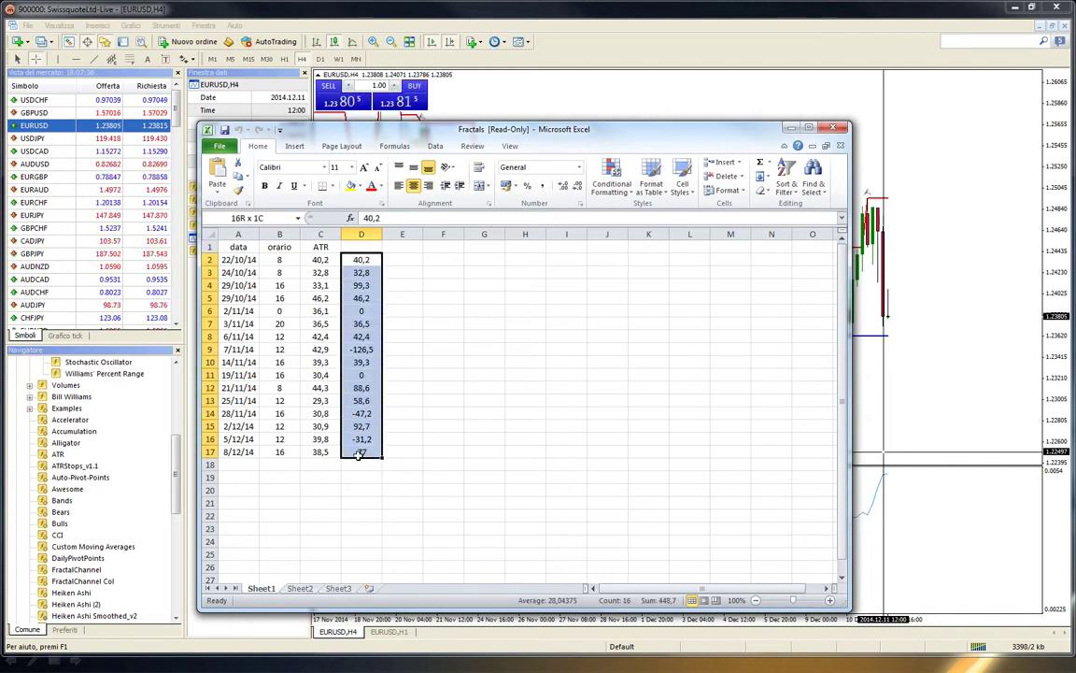
left_click(407, 441)
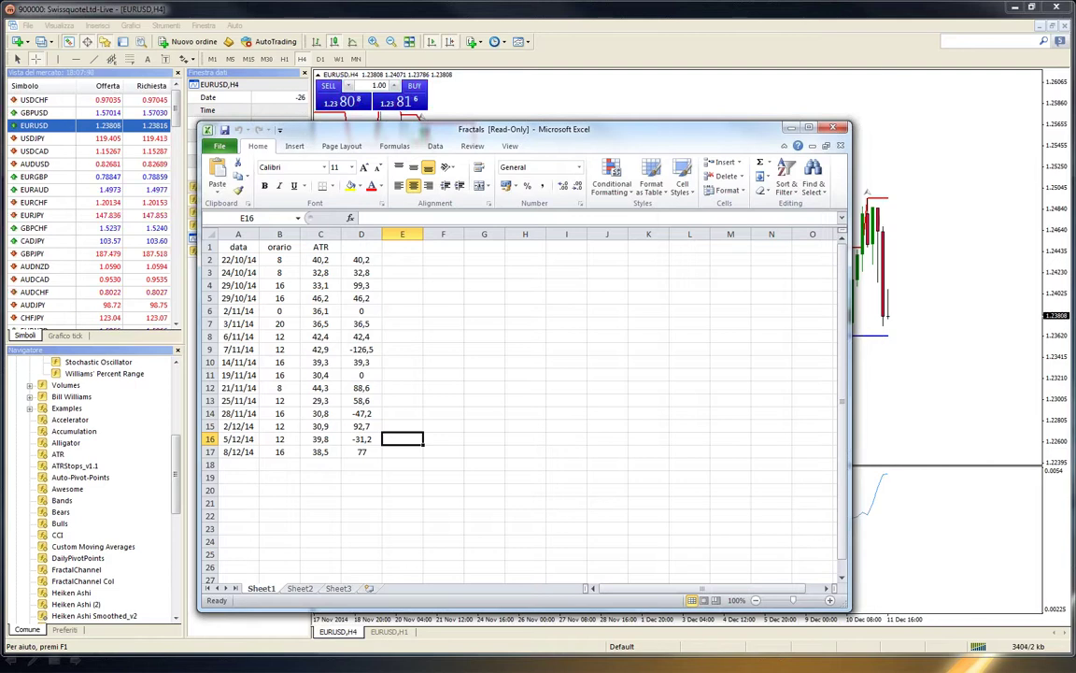
left_click_drag(607, 129, 748, 151)
left_click(878, 401)
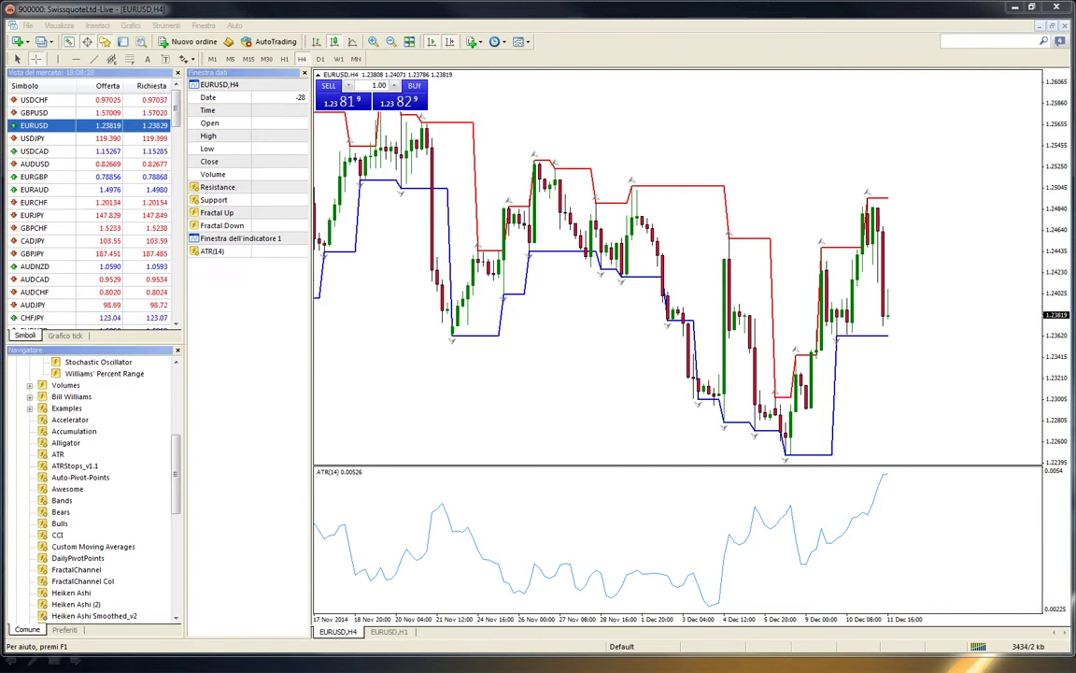
Switch to the Fractals presentation in PowerPoint and start the slide show from slide 8, the promotion slide
middle_click(922, 382)
middle_click(917, 395)
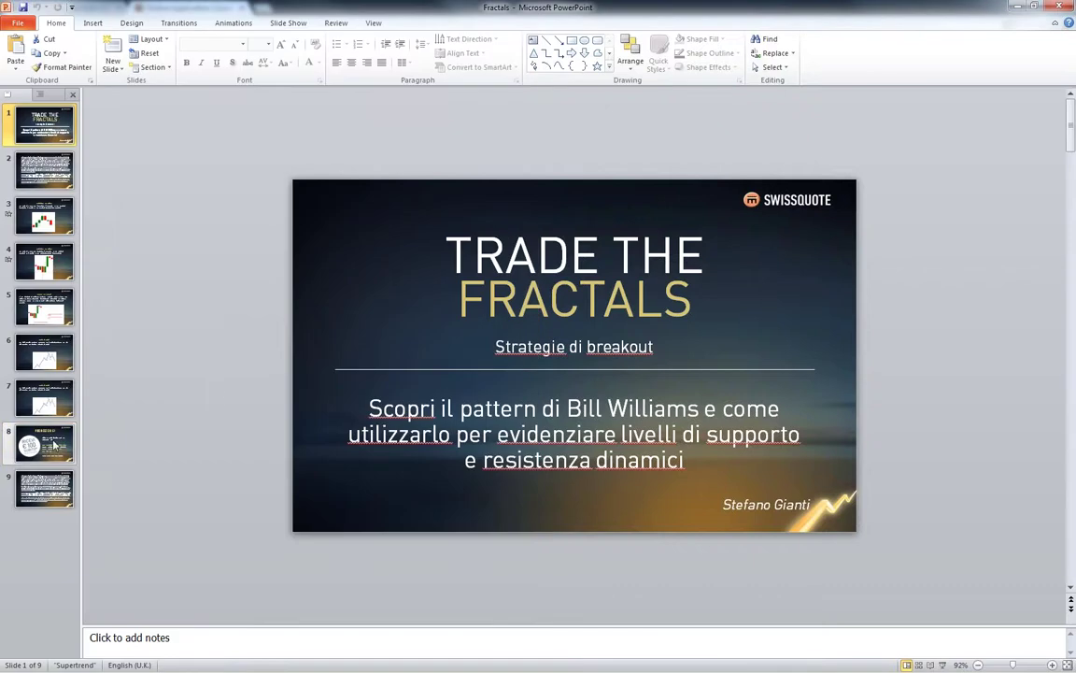
left_click(49, 450)
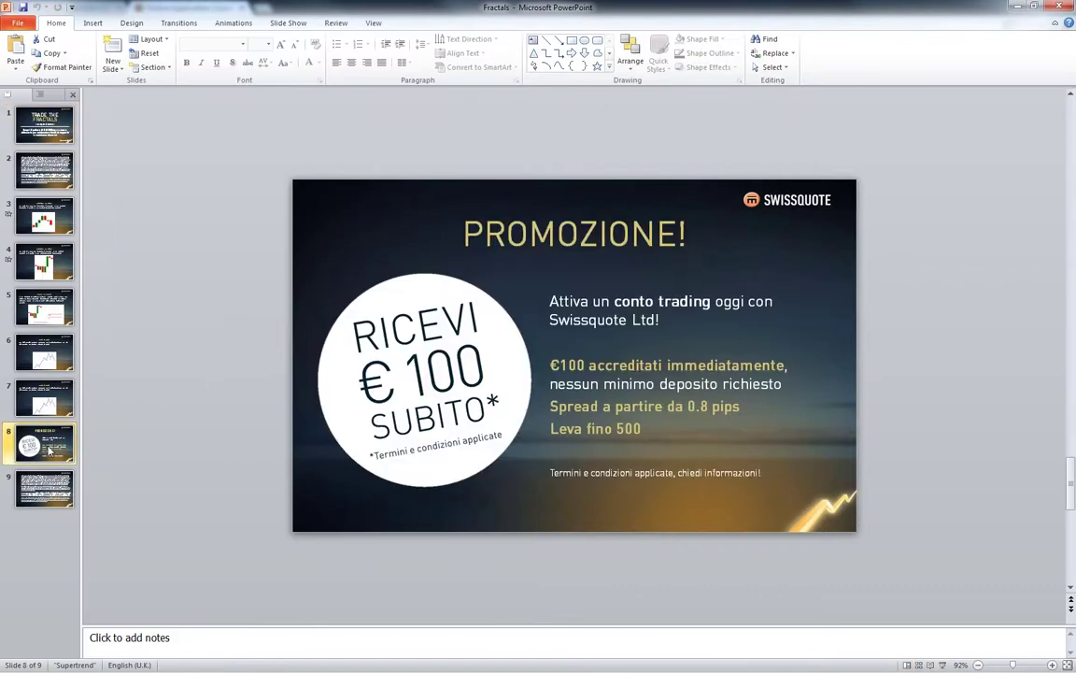
key("shift+F5")
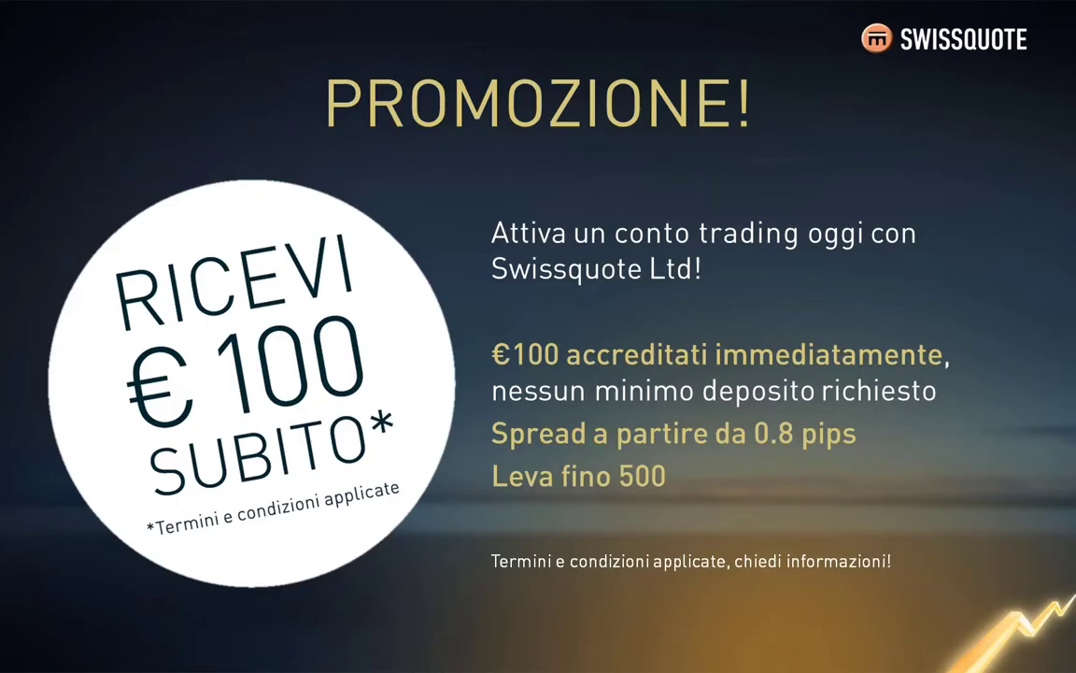